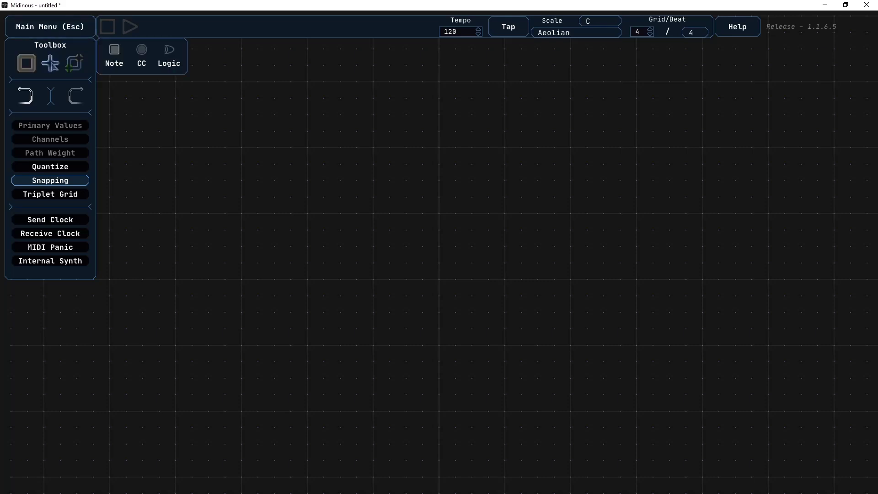
Place sixteen note nodes on adjacent grid points to form a square outline, five nodes along each side
drag(114, 50, 307, 274)
click(307, 279)
click(324, 278)
click(340, 278)
click(357, 279)
click(373, 279)
click(373, 263)
click(373, 246)
click(373, 230)
click(373, 213)
click(357, 213)
click(340, 213)
click(323, 214)
click(308, 213)
click(307, 230)
click(307, 247)
click(308, 263)
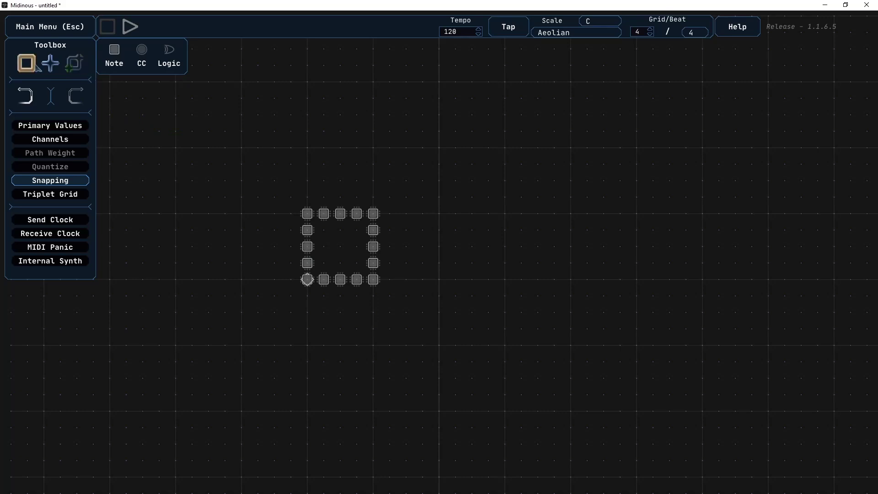
Select the twelve non-corner nodes of the square and set their relative note change to 2
drag(319, 266, 364, 273)
drag(365, 226, 380, 269)
drag(323, 205, 360, 222)
drag(289, 224, 325, 268)
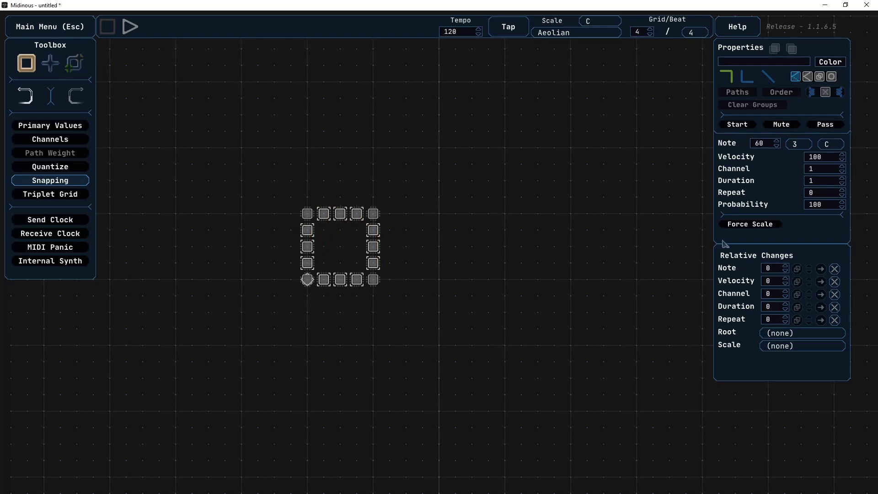
click(785, 266)
click(785, 266)
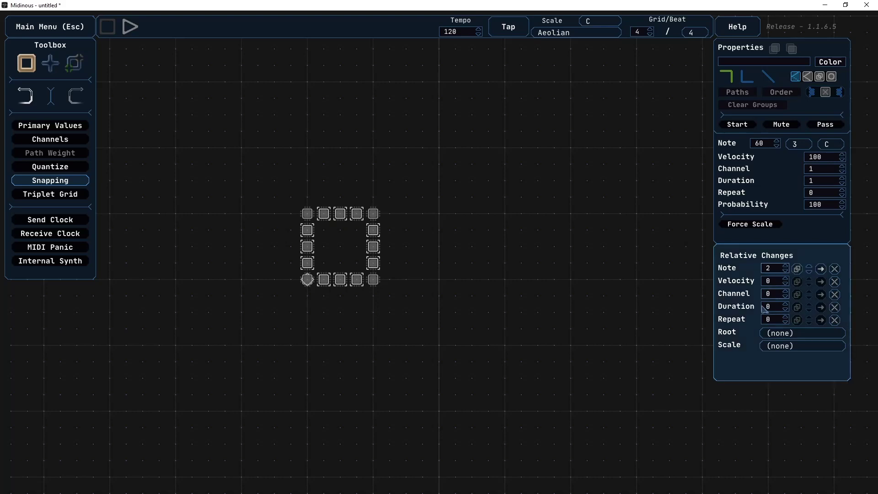
Set the relative note change to -4 on the square's three corner nodes other than the start node
click(373, 279)
shift+click(373, 213)
shift+click(307, 213)
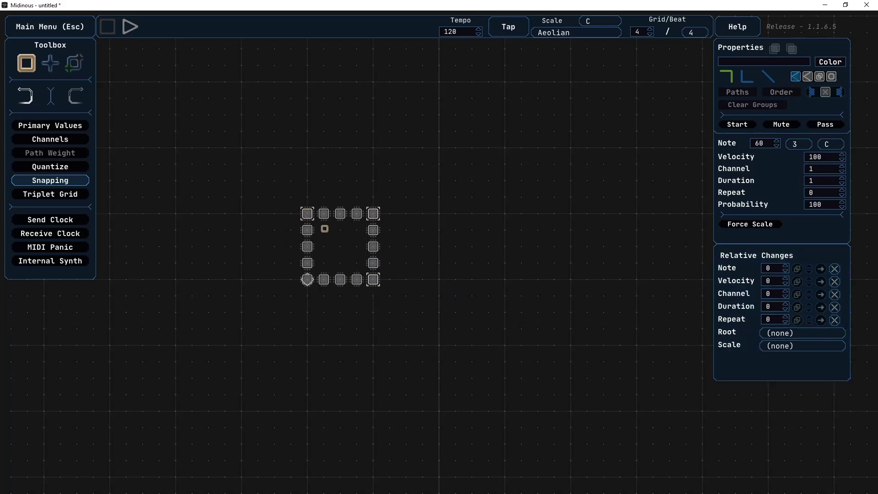
click(786, 271)
click(786, 271)
click(786, 271)
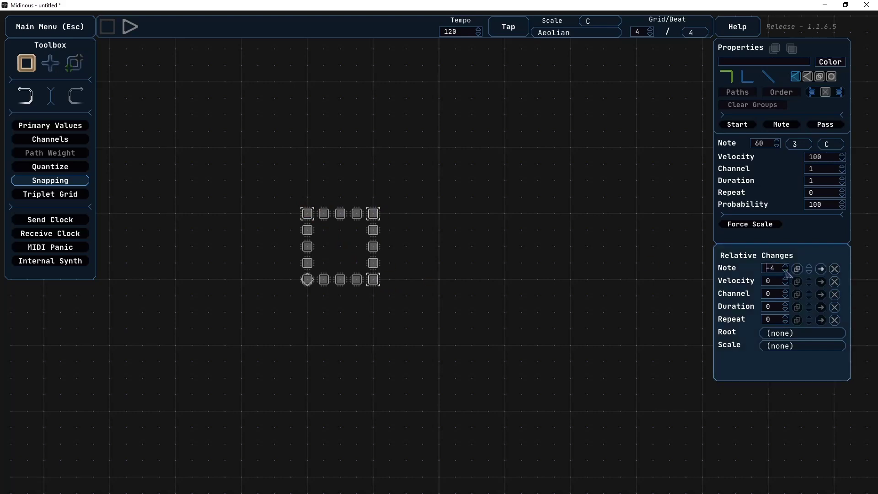
click(579, 254)
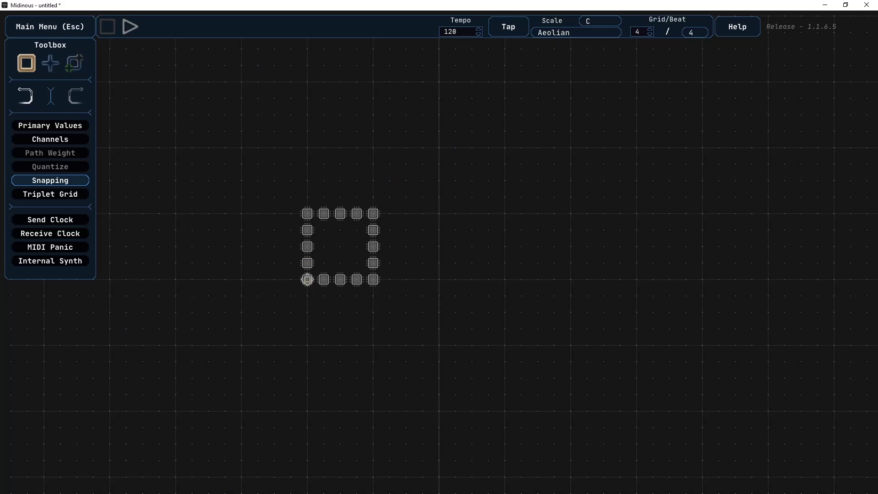
Link the square's sixteen nodes into a closed looping path and test its playback
click(307, 279)
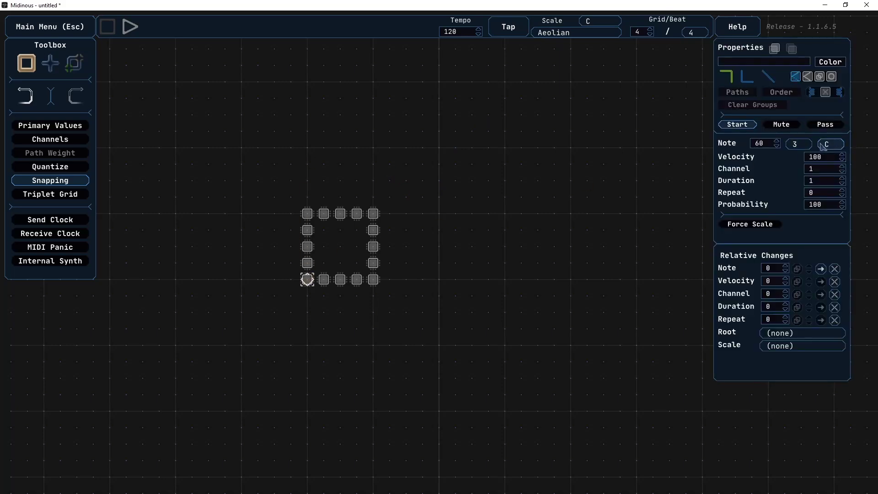
click(75, 62)
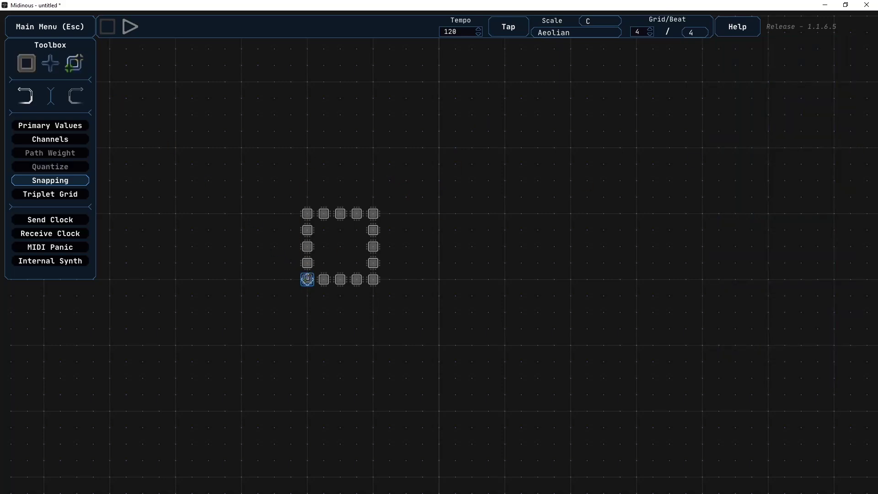
mouse_move(324, 279)
mouse_down()
mouse_move(375, 280)
mouse_move(374, 213)
mouse_move(328, 216)
mouse_move(309, 206)
mouse_move(329, 219)
mouse_move(310, 213)
mouse_move(308, 280)
mouse_up()
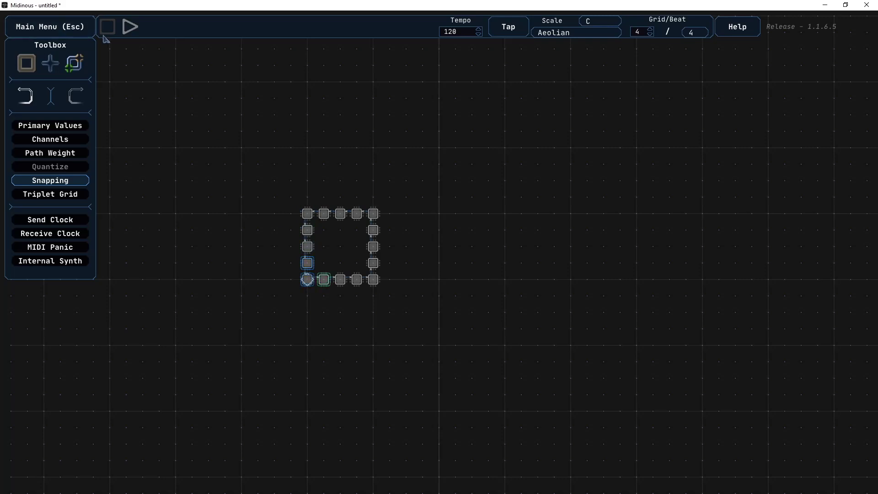
click(132, 29)
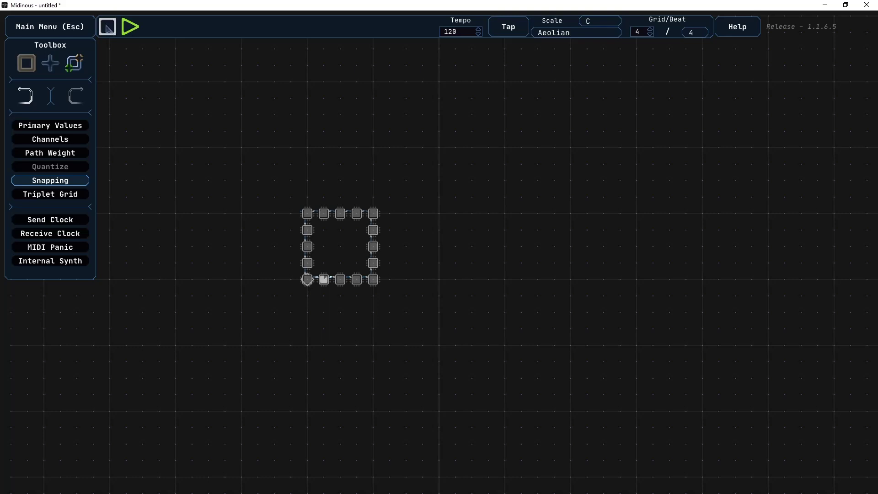
click(108, 29)
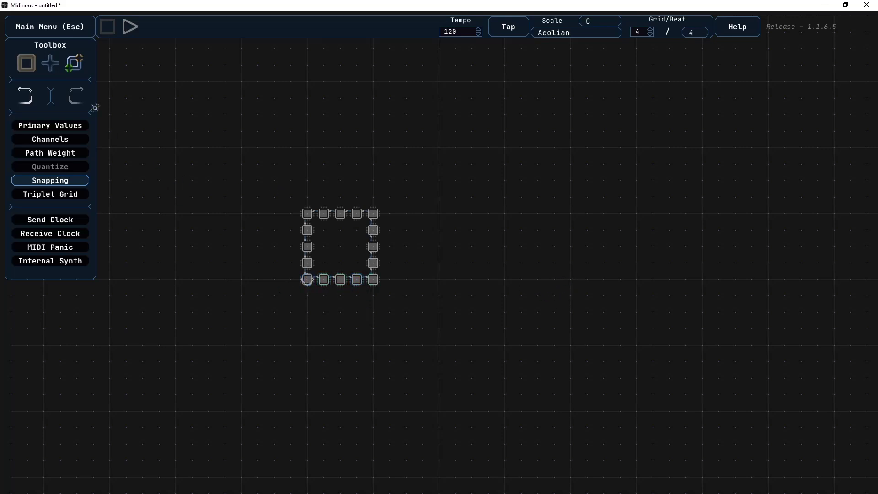
Set the note of the square's start node to D# and test the playback
key(a)
click(307, 278)
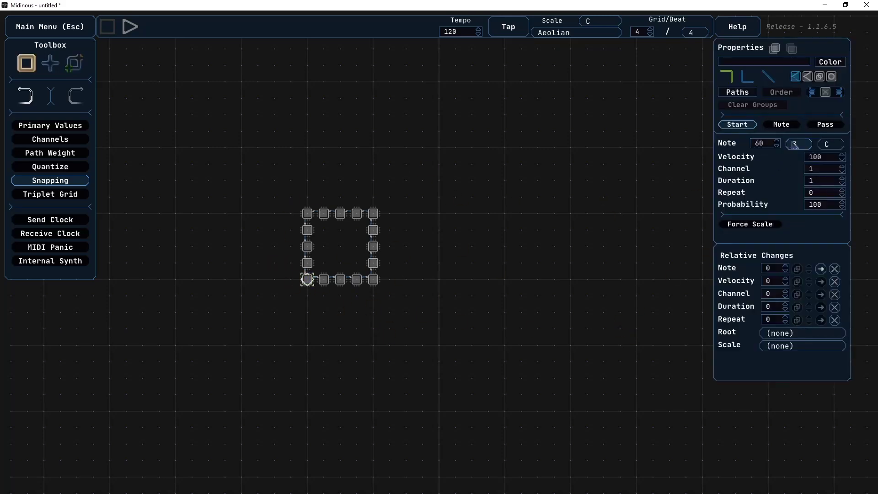
click(786, 144)
click(801, 145)
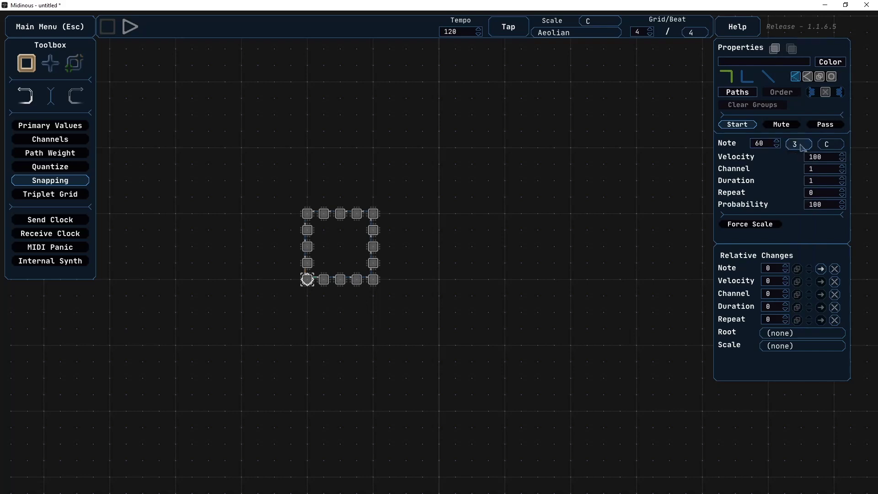
click(832, 144)
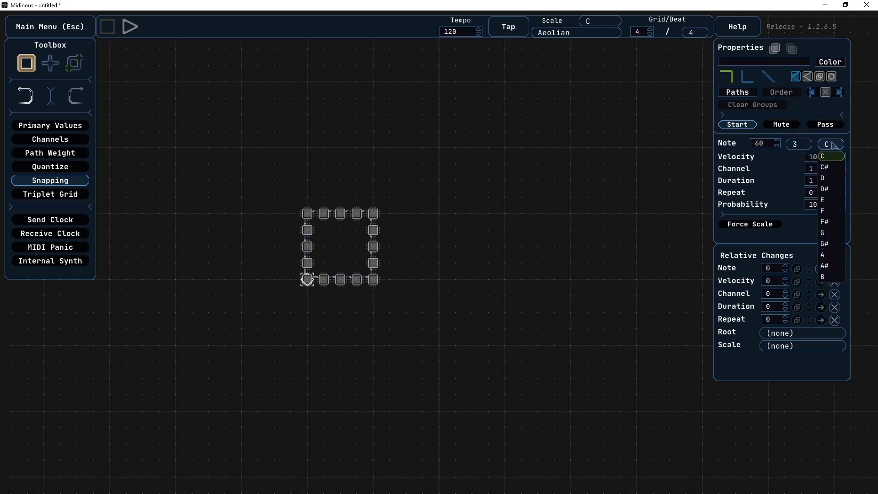
click(825, 189)
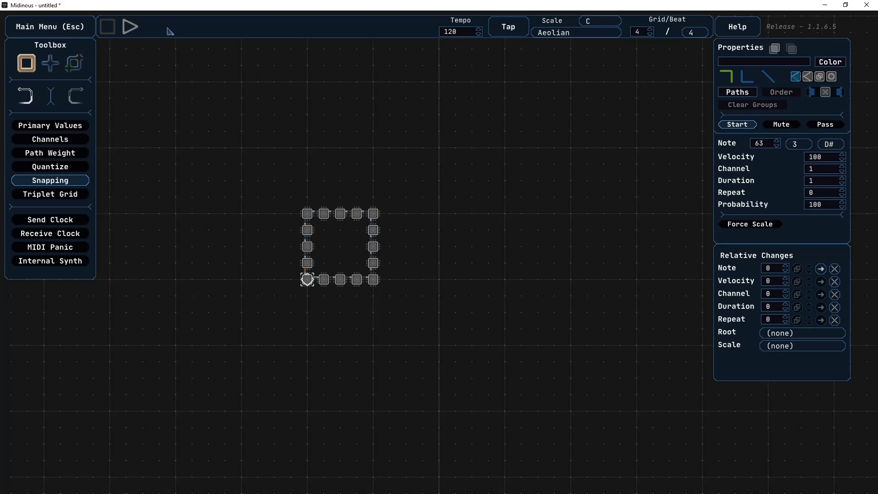
click(131, 28)
click(105, 31)
click(450, 332)
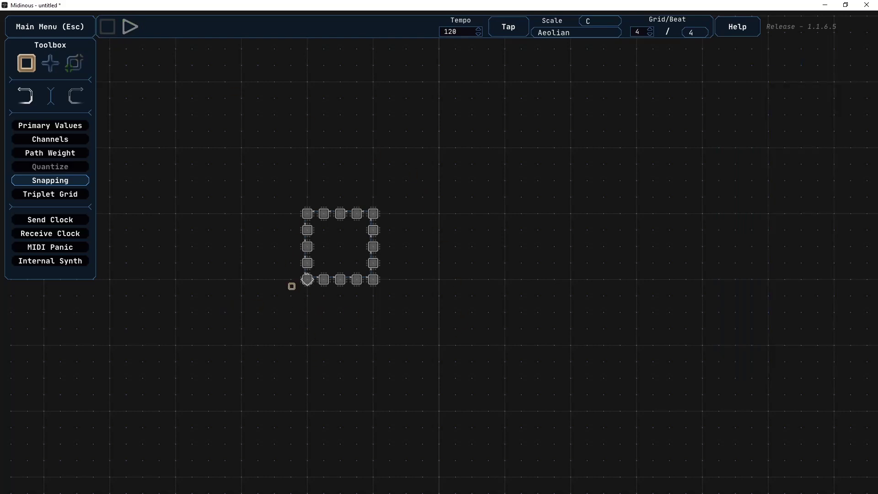
Place six note nodes in a horizontal row below the square, with the last two closer together than the others
click(307, 279)
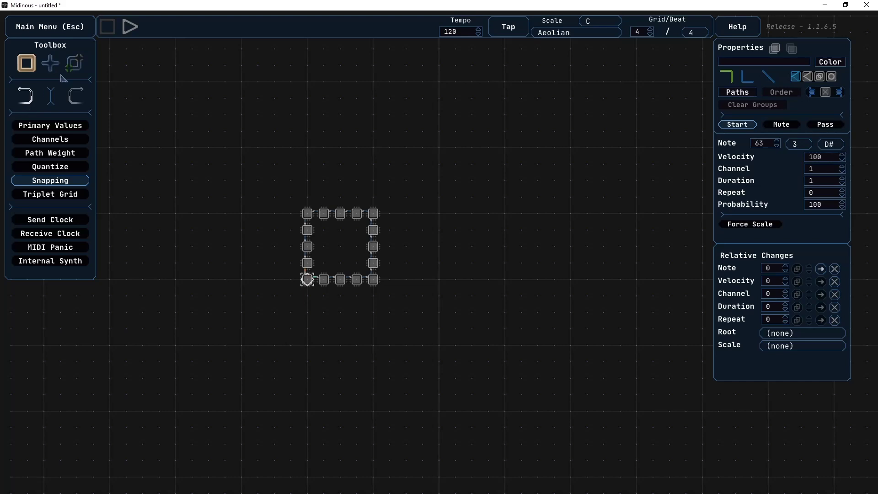
click(50, 62)
click(308, 345)
click(357, 345)
click(406, 345)
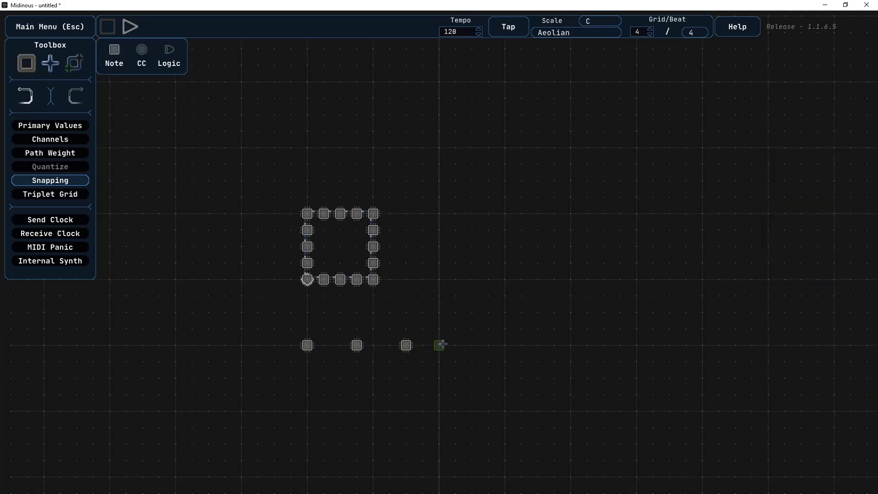
click(455, 345)
click(504, 345)
click(538, 345)
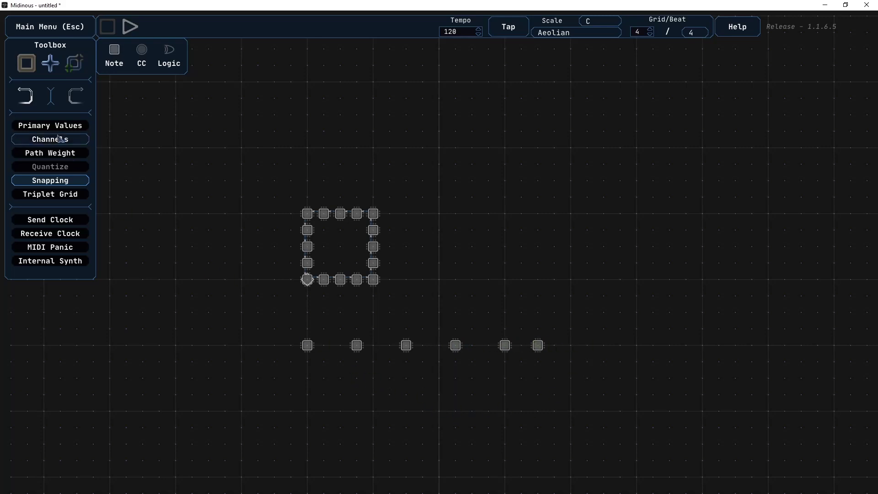
Connect the six row nodes into a path from left to right and set their channel to 2
click(74, 64)
drag(308, 345, 537, 345)
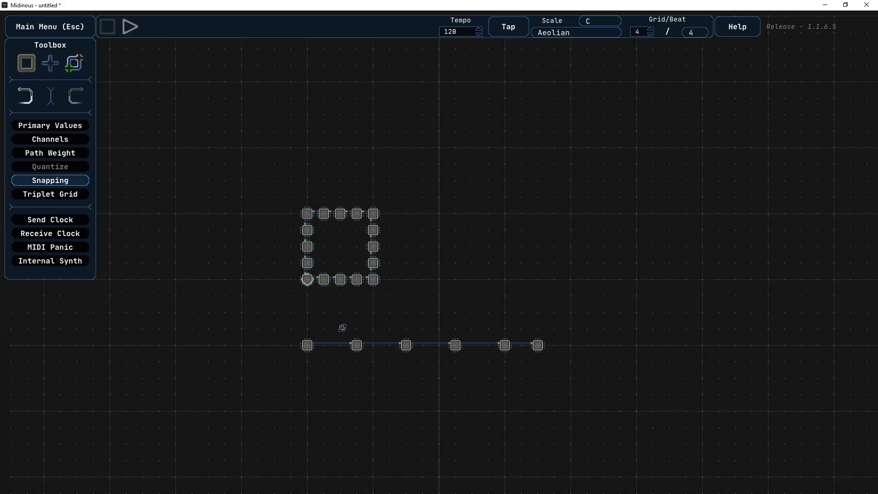
key(q)
drag(294, 325, 552, 366)
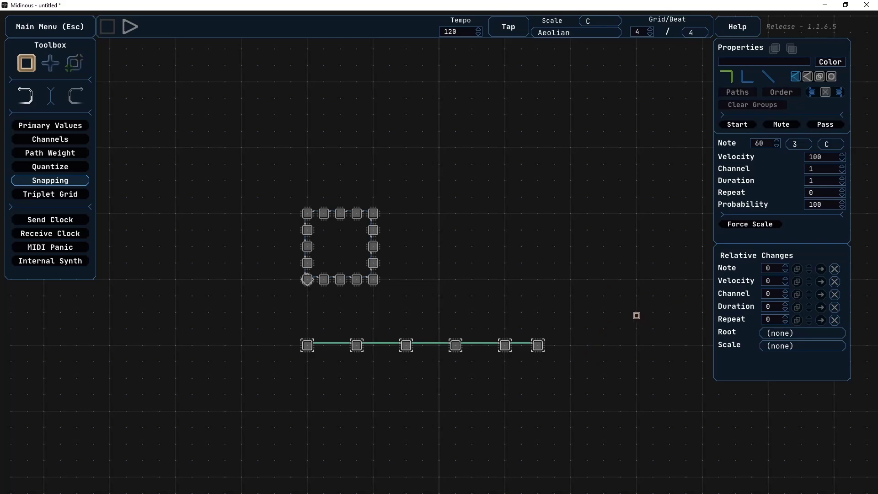
click(842, 166)
click(514, 404)
Make the leftmost node of the row a start node
click(307, 344)
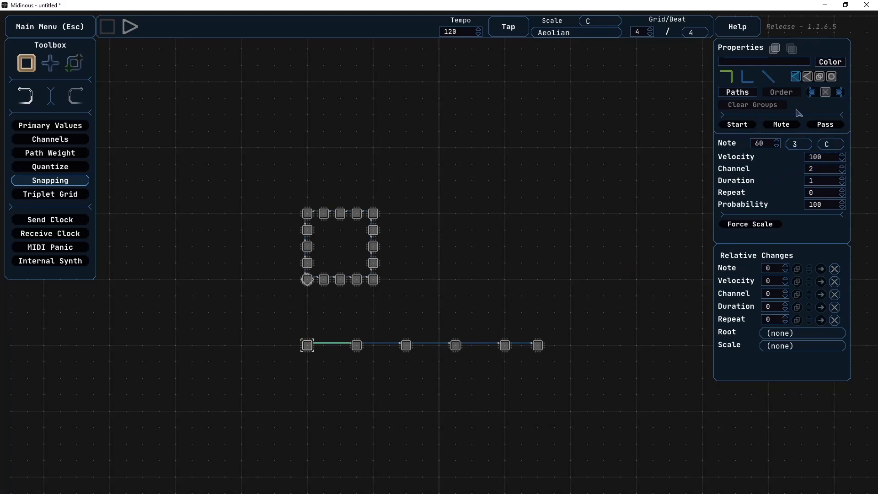
click(749, 125)
click(321, 310)
Set the square's start node to D in octave 2 with velocity 46, and test both paths' playback
click(308, 278)
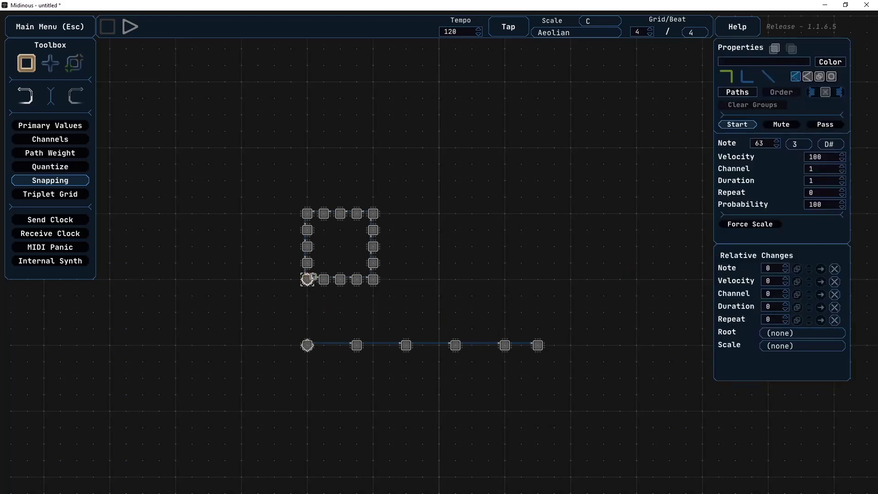
click(830, 144)
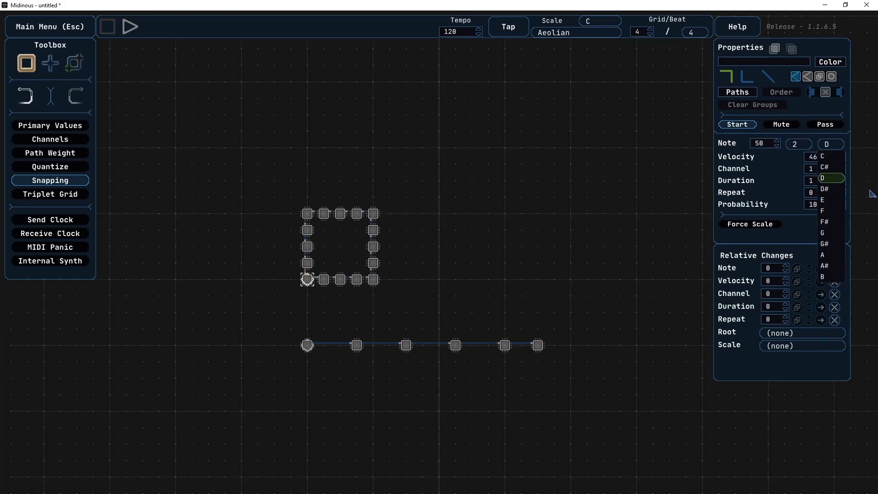
click(565, 214)
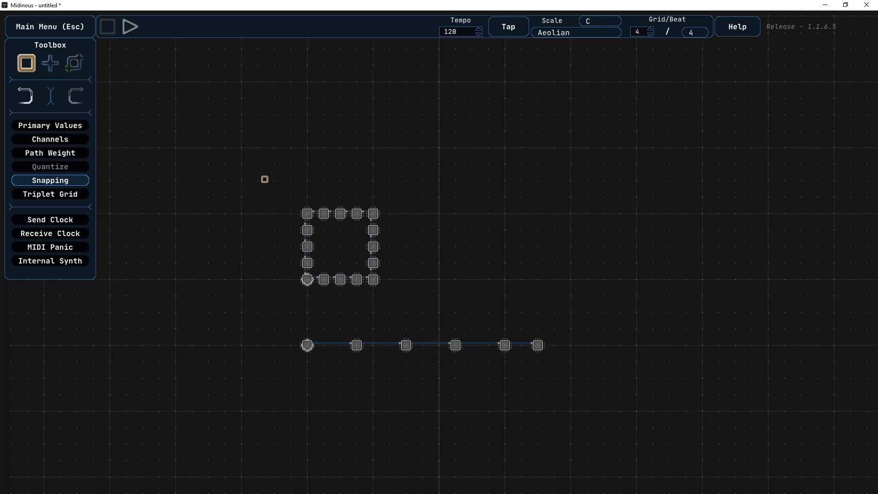
click(130, 27)
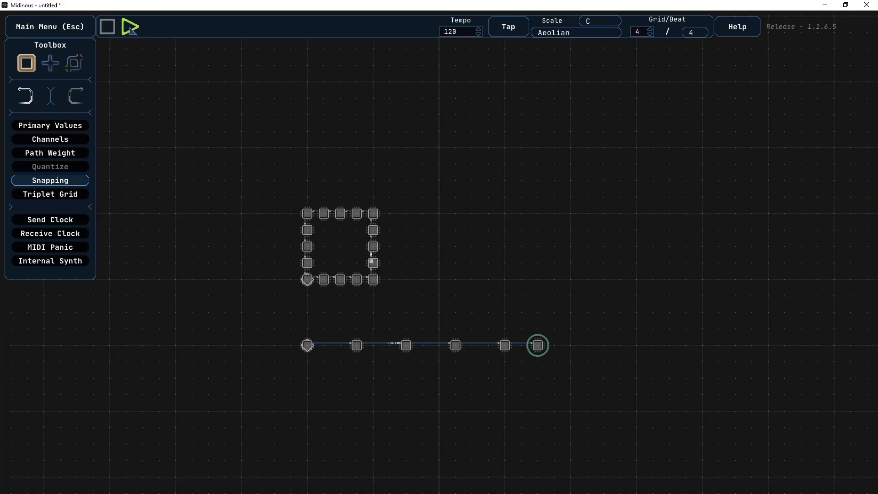
click(108, 26)
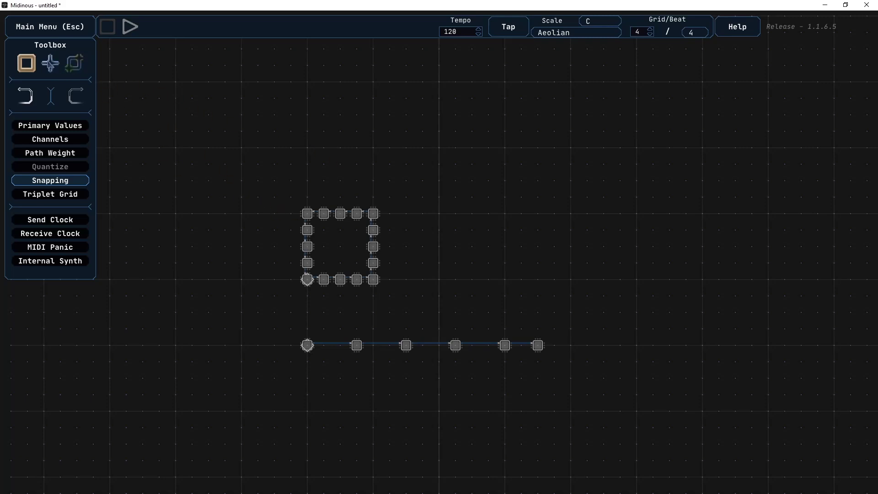
Add a note node just outside the square, beside the node above its start node, and link that square node to it
click(51, 64)
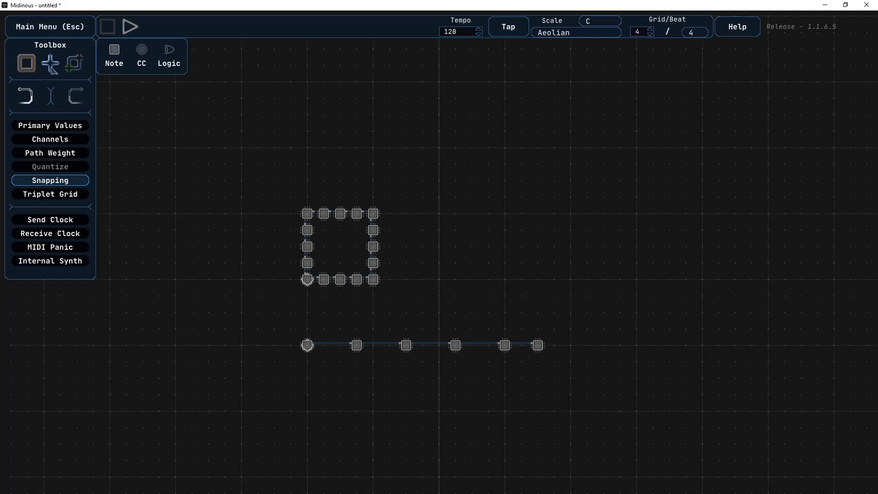
click(115, 54)
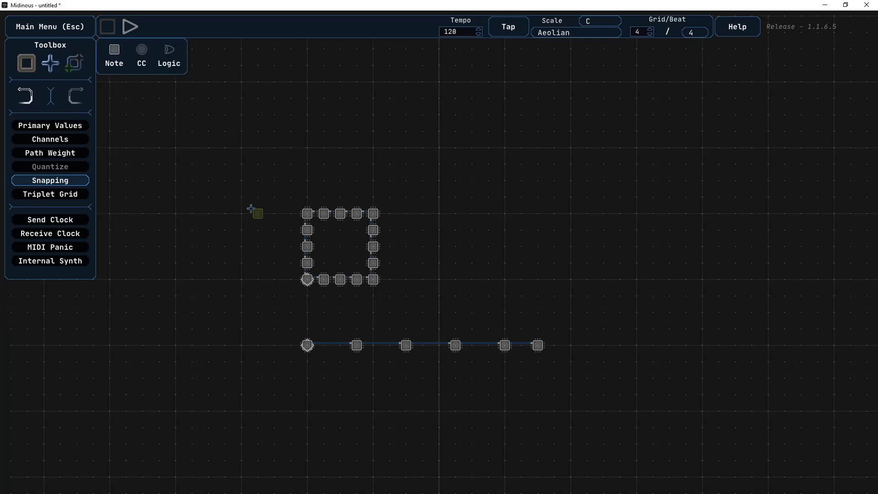
click(291, 263)
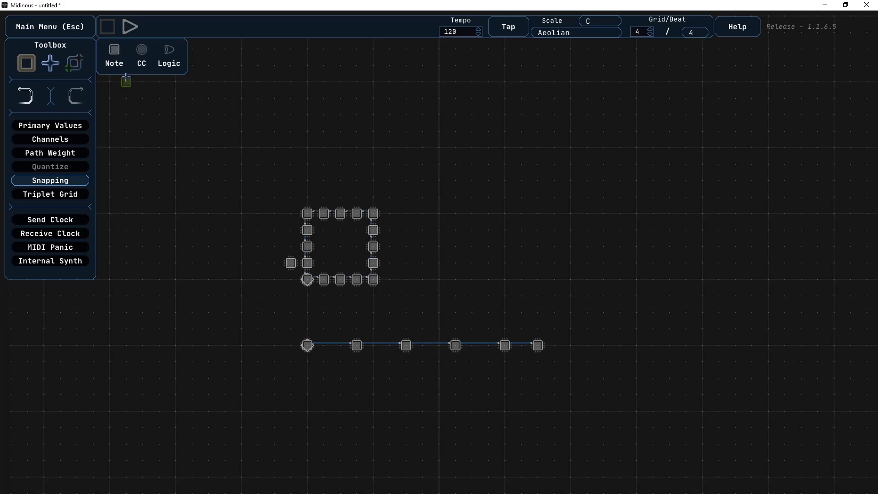
click(74, 64)
click(291, 263)
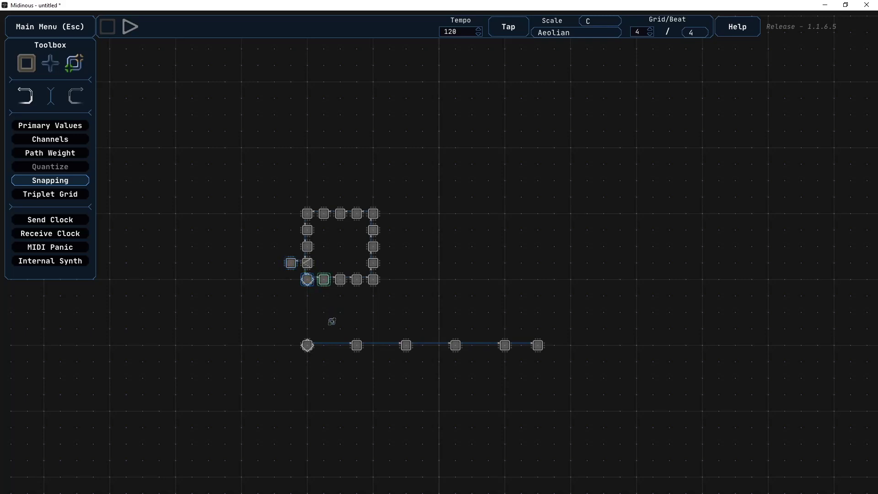
key(q)
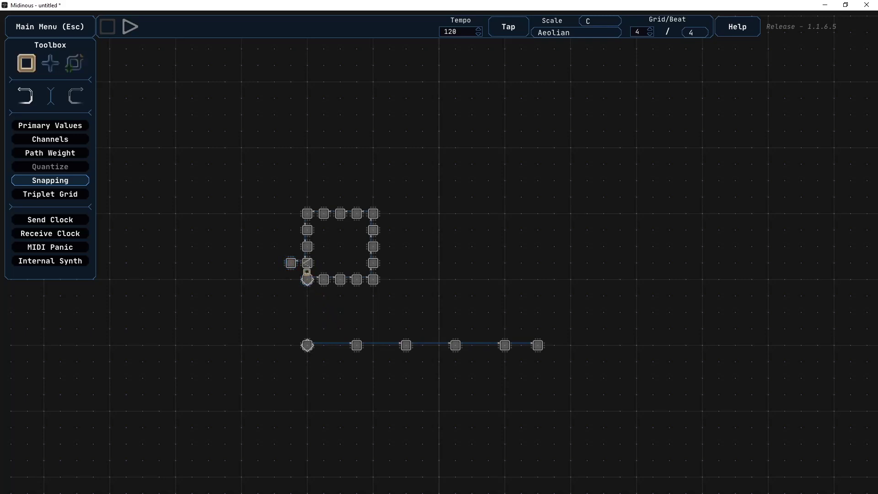
Switch on the square-outline mode option for the new node outside the square
click(307, 263)
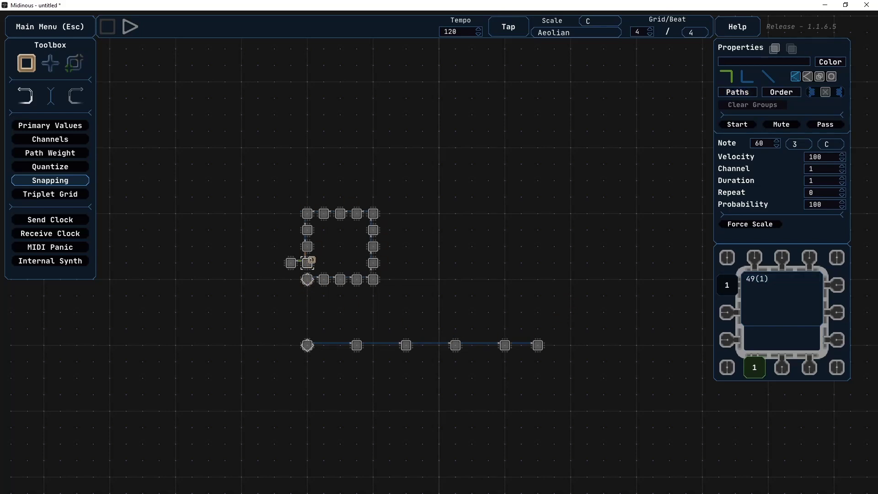
click(290, 264)
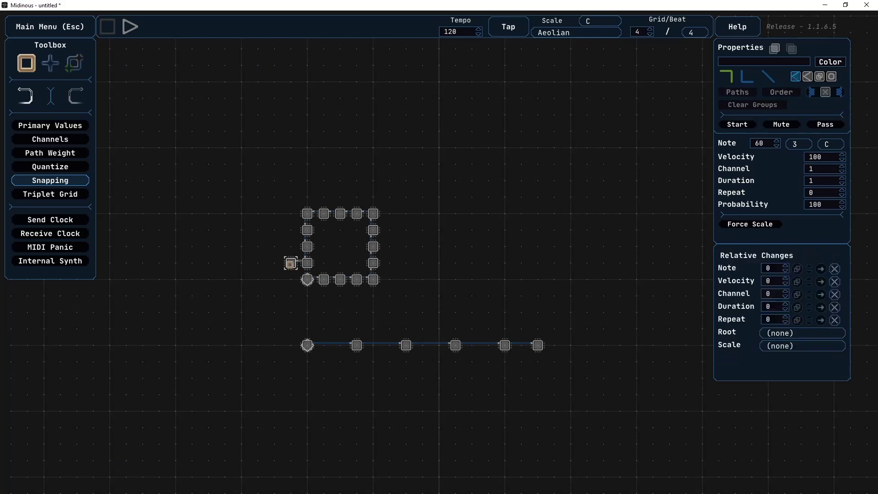
click(829, 77)
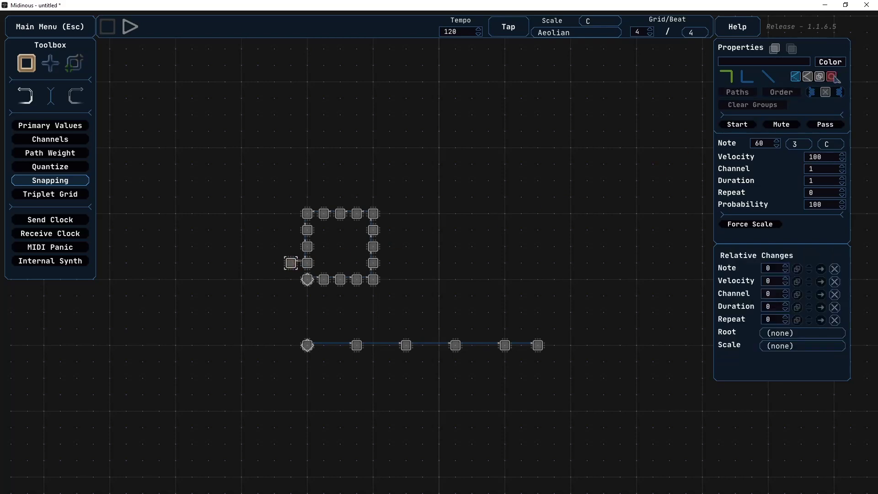
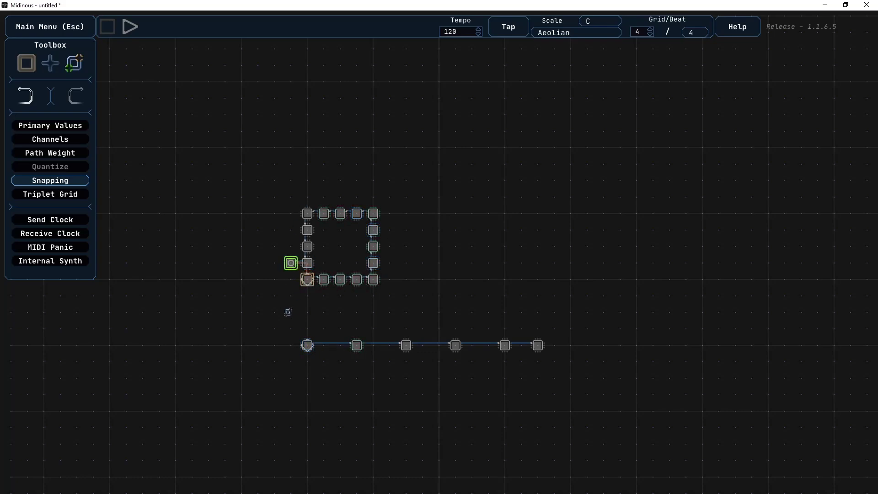
Link the node outside the square to the square's start node and the row's leftmost node, and mute the outside node
click(307, 345)
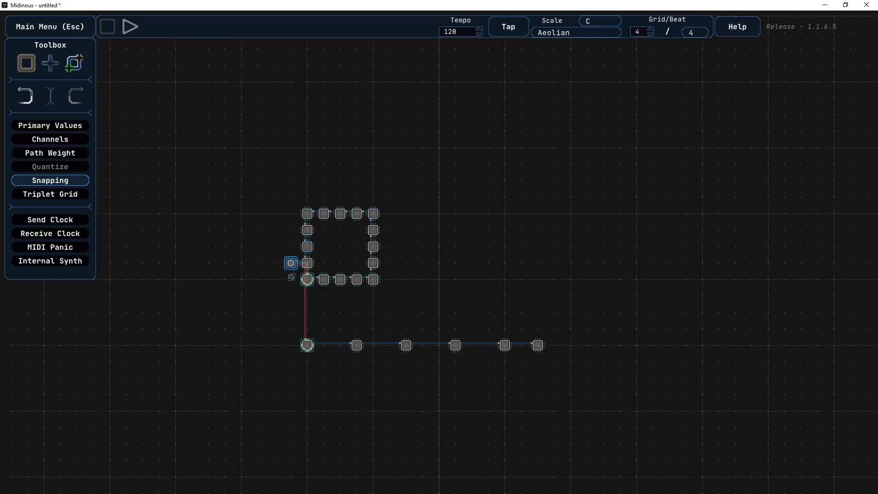
key(q)
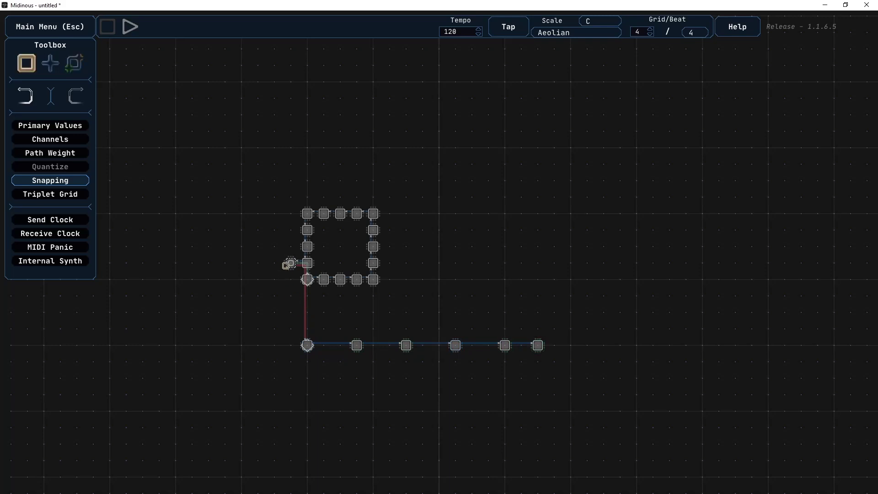
click(286, 264)
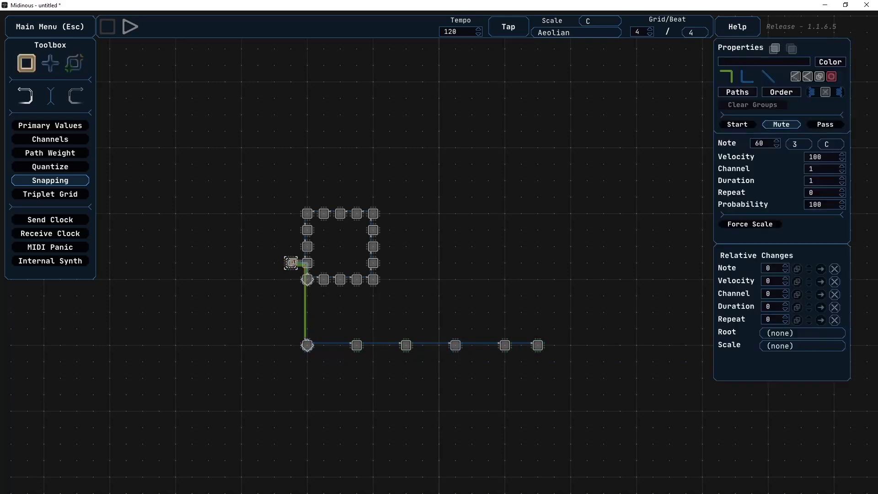
Switch the square node beside the outside node to the second arrow-shaped path mode and set its path's weight to 2
scroll(772, 268, up, 2)
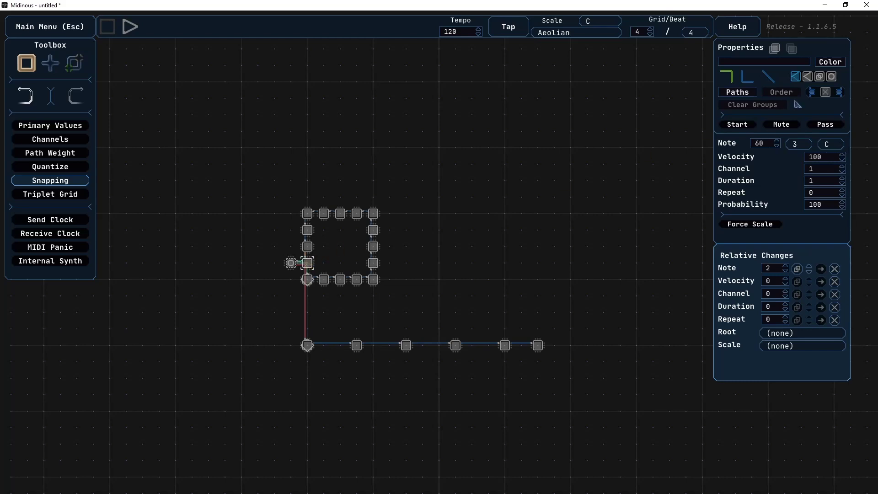
click(807, 77)
click(749, 94)
click(768, 284)
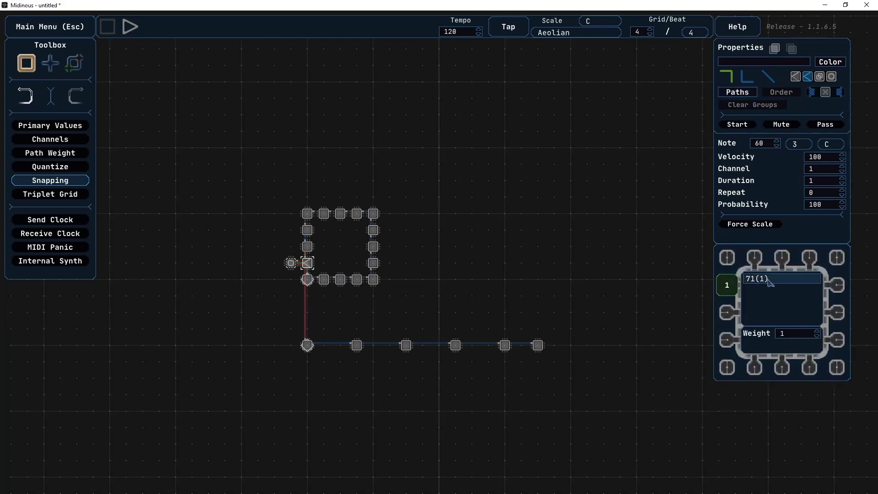
double_click(785, 336)
text(2)
key(Return)
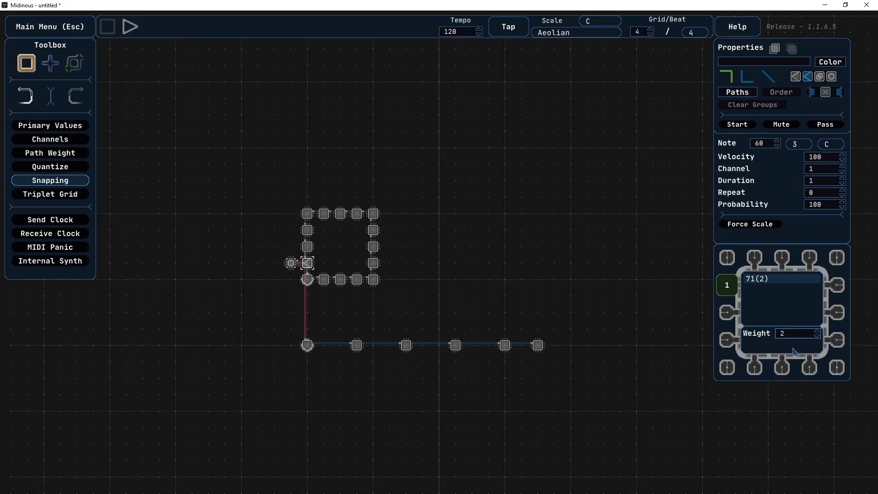
Turn off the start setting on the leftmost node of the row
click(345, 466)
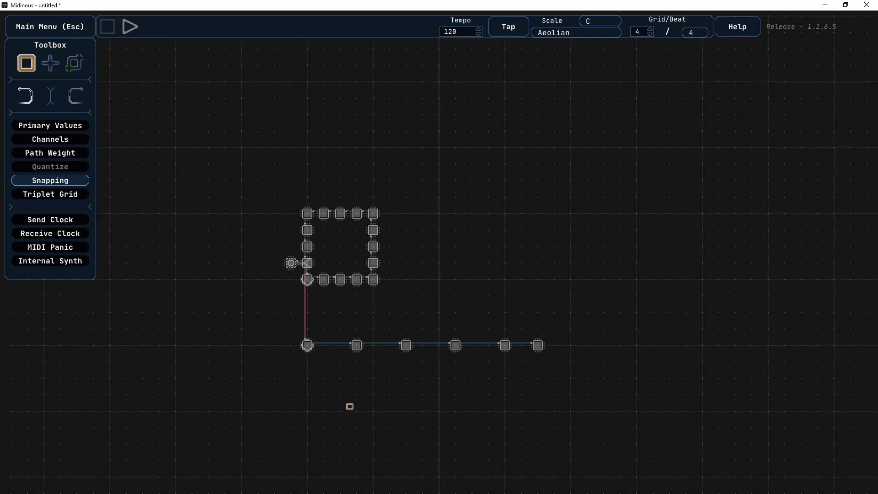
click(308, 346)
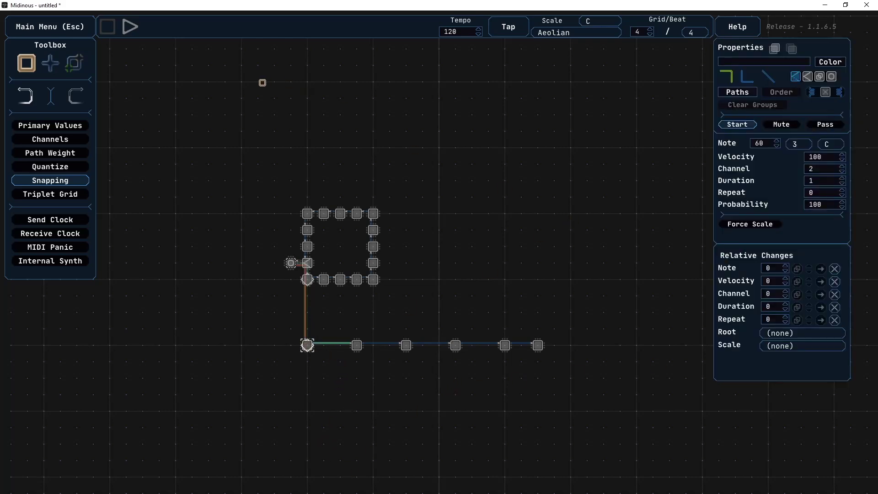
click(737, 124)
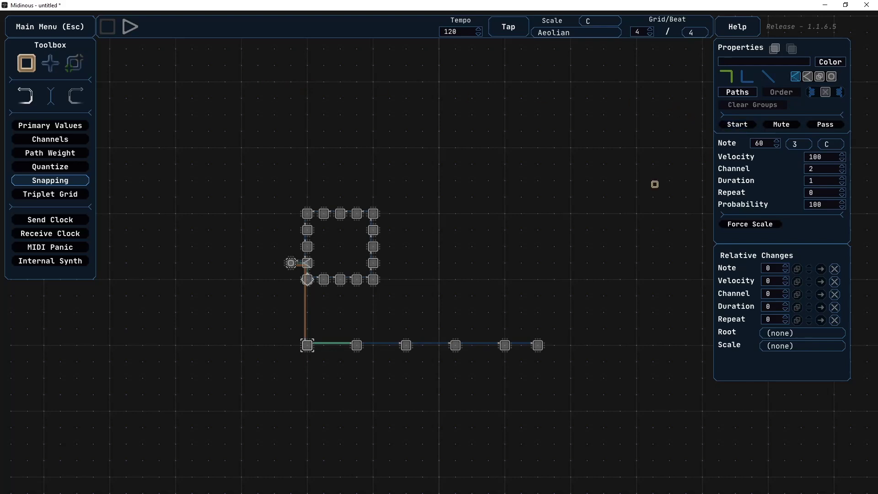
click(513, 238)
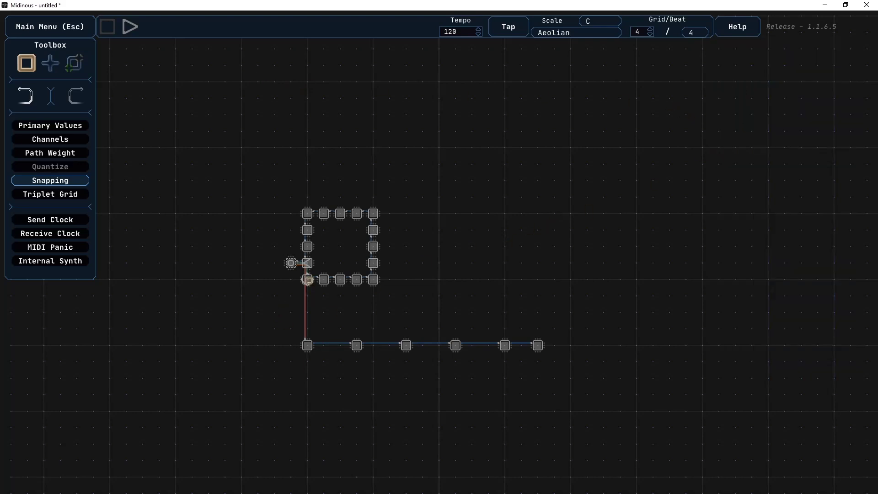
Play the sequence to test the linked square and row paths, and stop it with the outside node selected
click(308, 279)
click(483, 300)
click(133, 27)
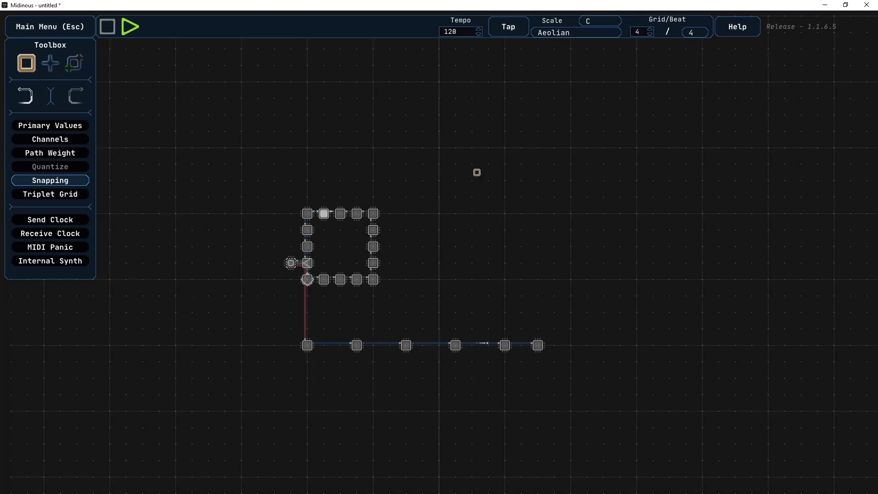
drag(284, 249, 290, 279)
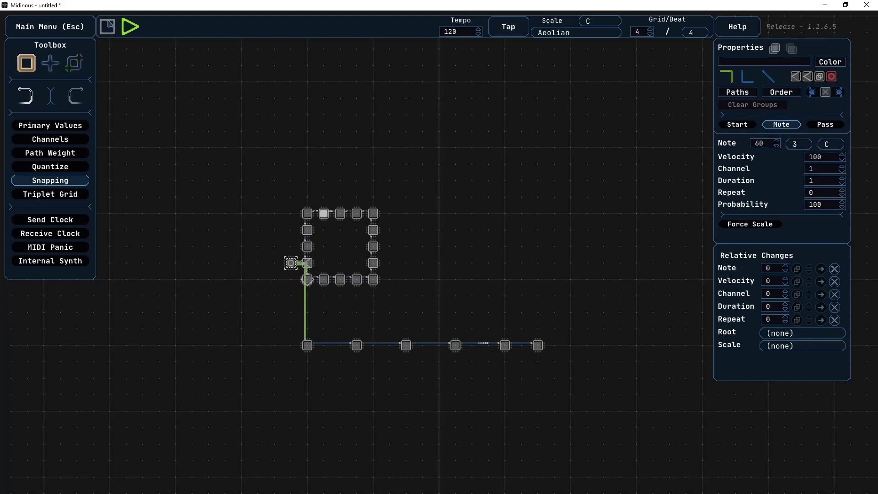
click(130, 26)
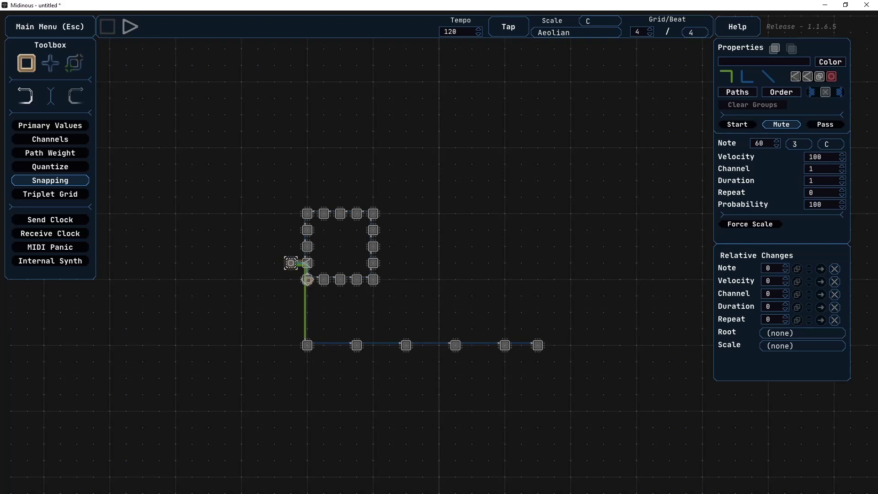
Turn on the Pass setting for the square's start node
click(307, 280)
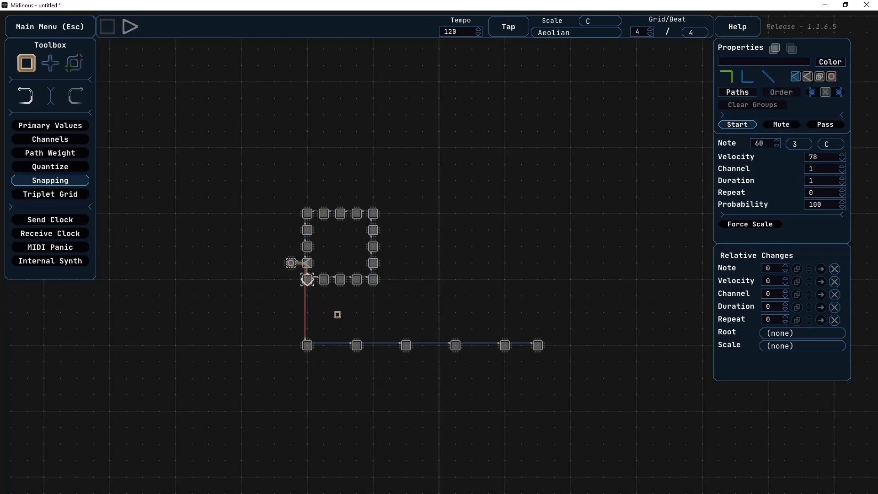
click(830, 127)
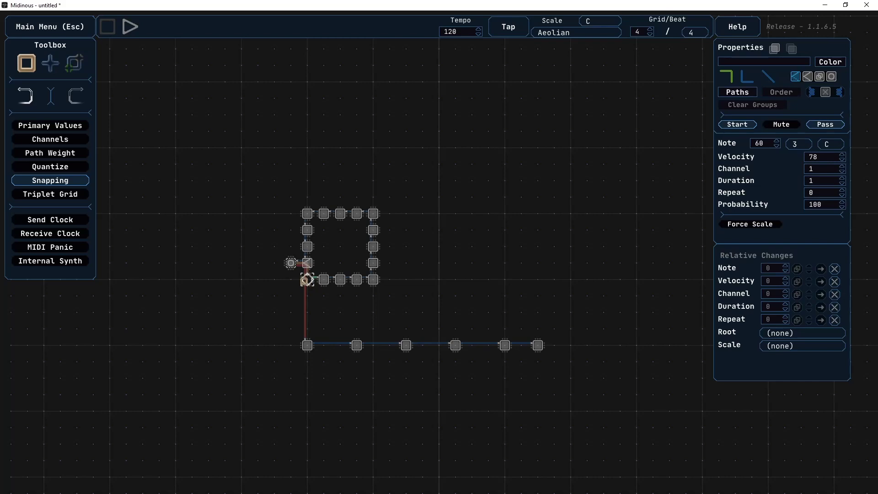
Examine the properties and relative changes of the outside node, the row nodes and individual square nodes
click(290, 262)
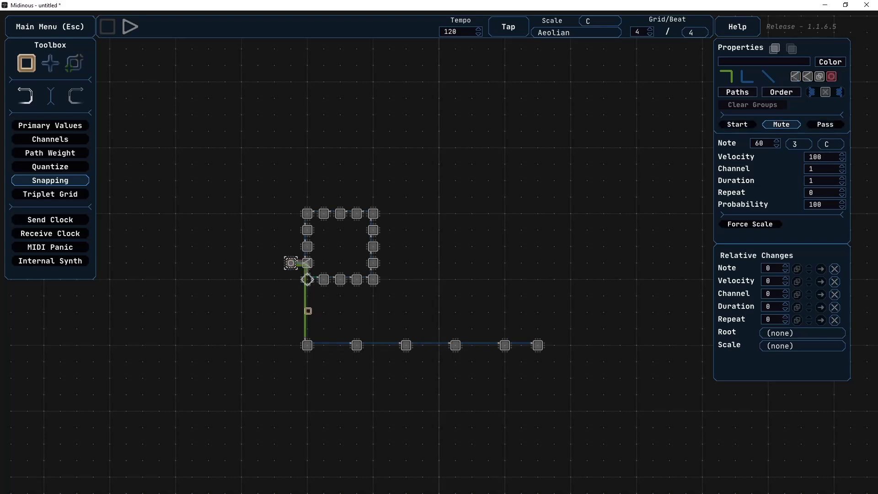
drag(301, 335, 653, 374)
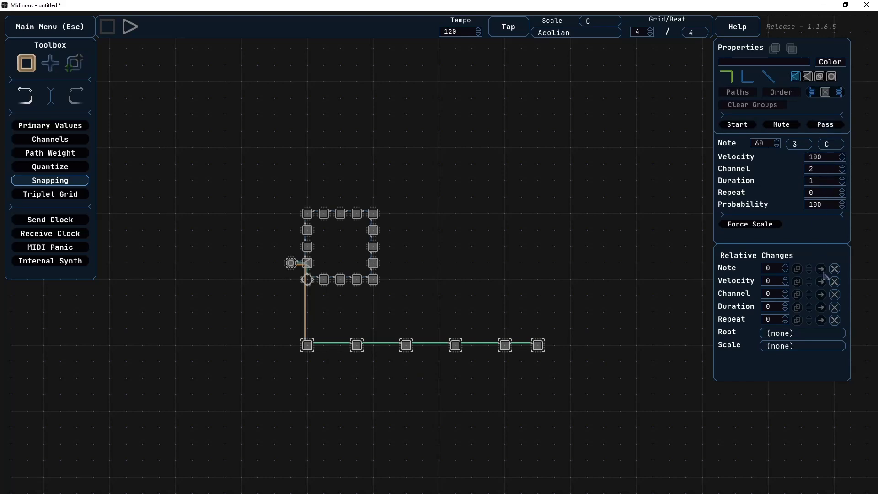
click(294, 368)
click(307, 344)
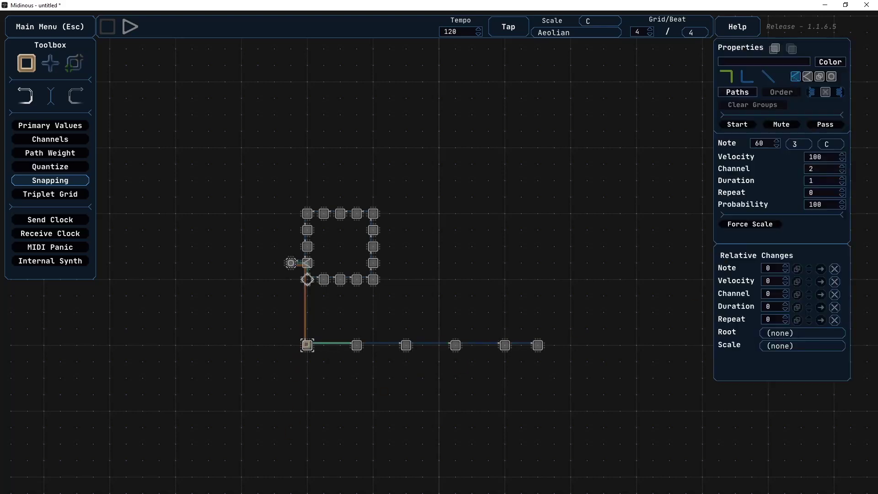
drag(275, 328, 572, 359)
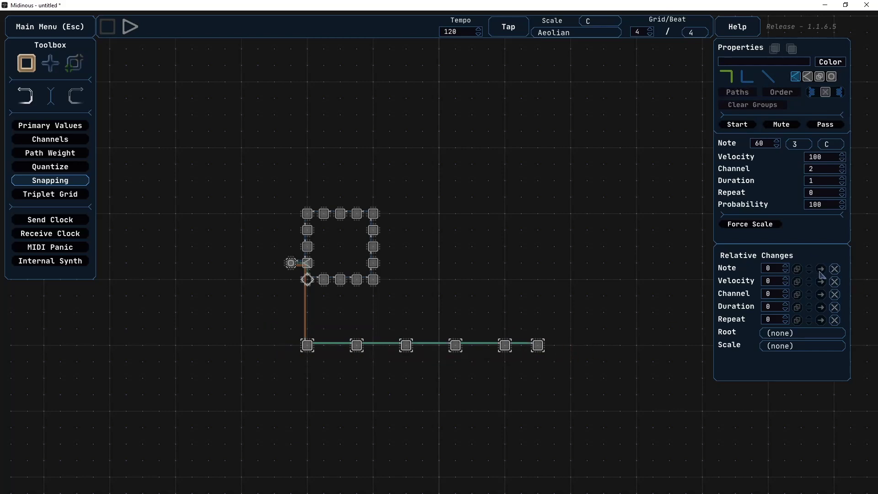
click(373, 248)
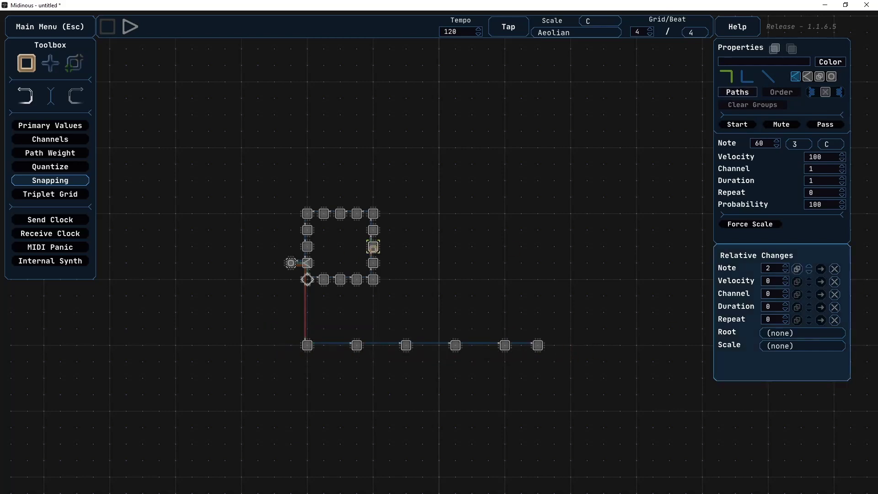
click(324, 279)
For all nodes of the row, set the relative Note change to 1 and toggle its arrow option
drag(287, 325, 572, 359)
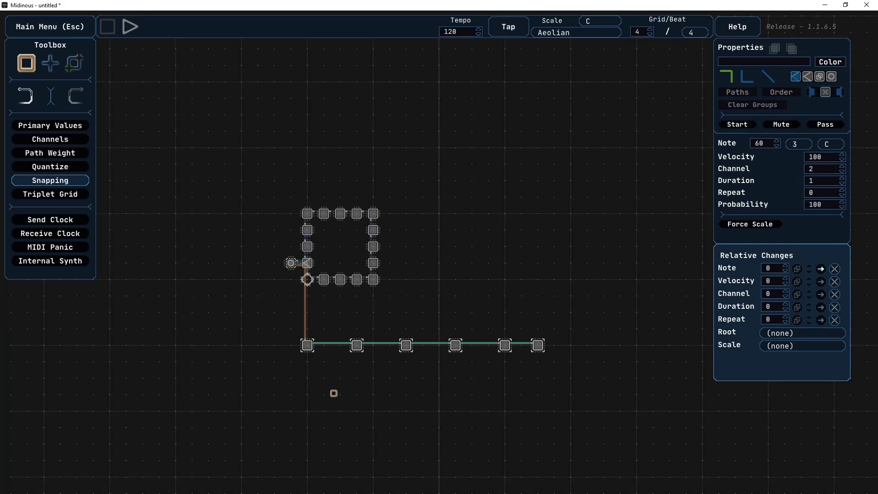
drag(289, 334, 315, 354)
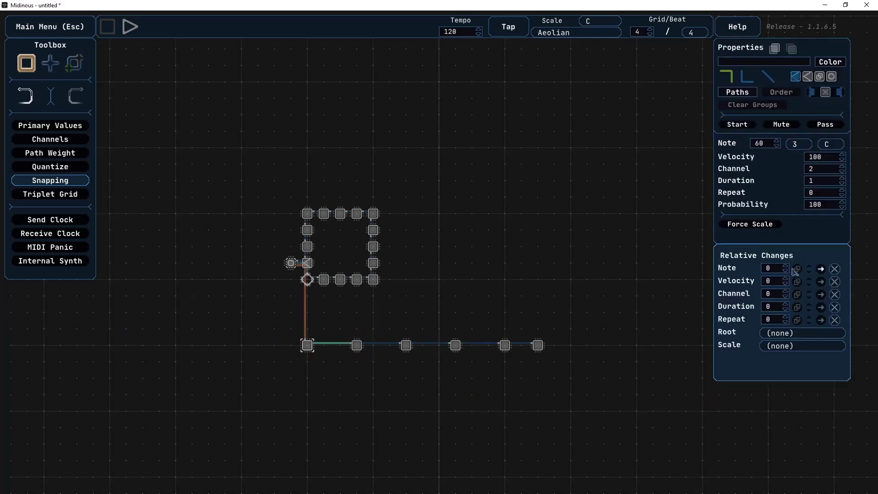
drag(262, 333, 587, 364)
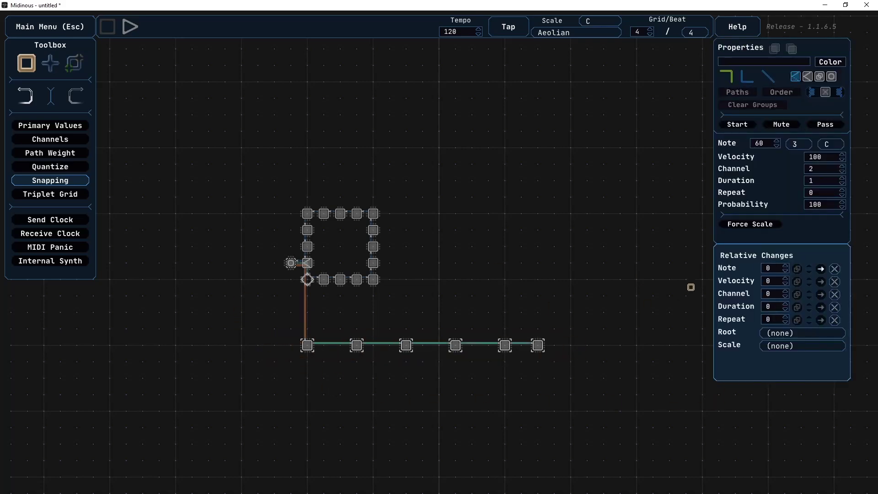
click(785, 267)
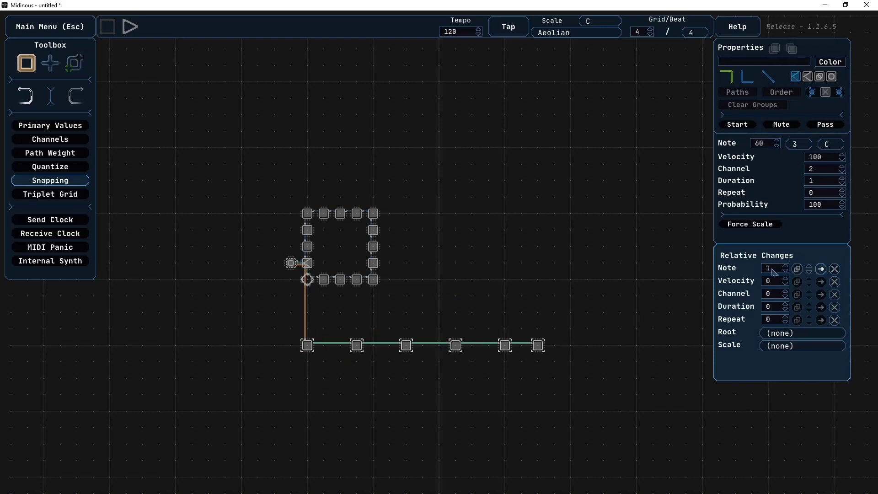
click(822, 269)
Select the outside node, play the sequence to check its note values, and stop playback
click(291, 263)
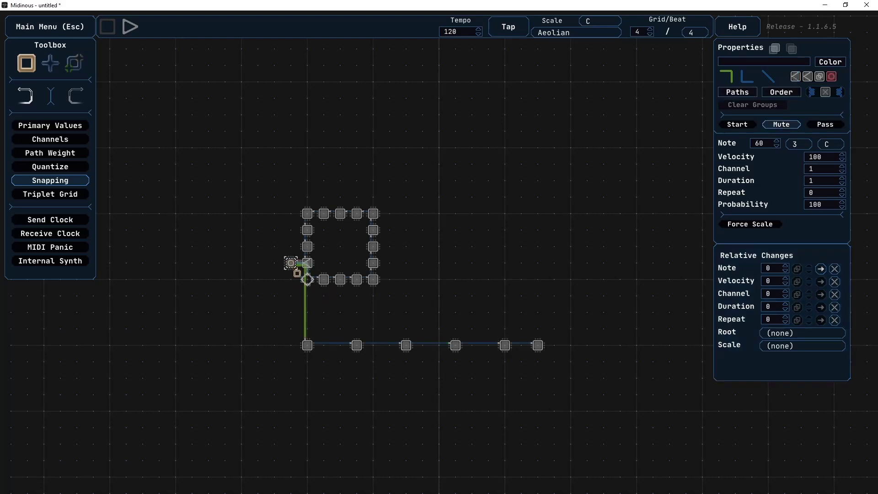
click(130, 27)
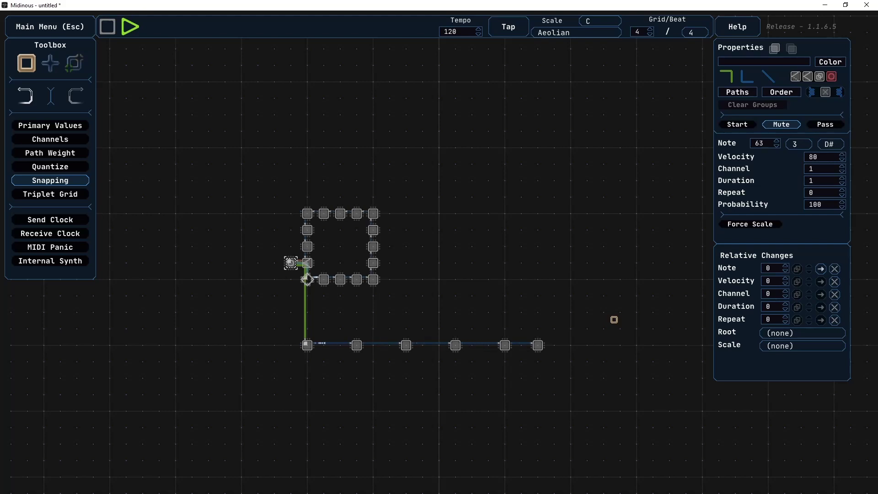
click(111, 29)
click(530, 265)
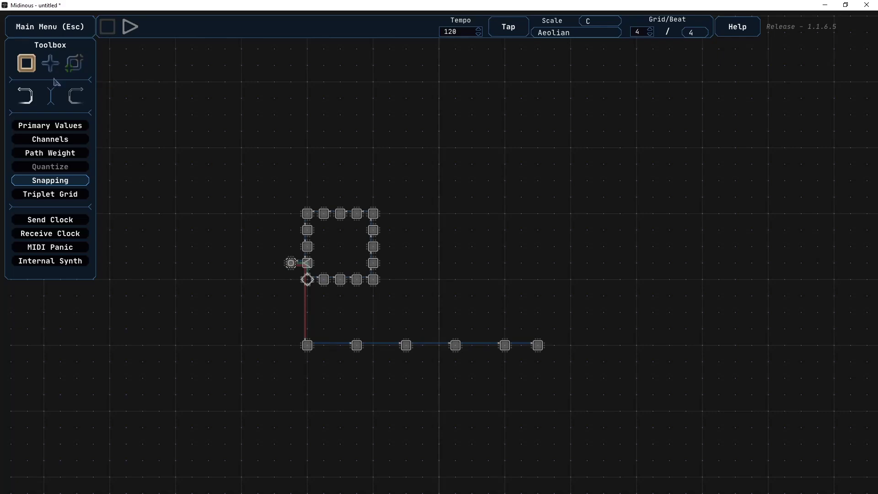
Add two note nodes, one above the other, above the square's left edge
click(50, 63)
click(307, 165)
click(307, 181)
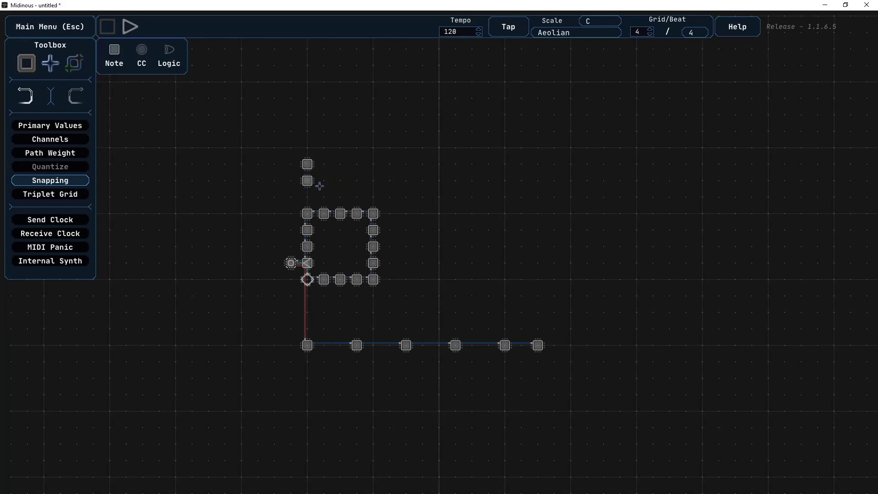
Switch on the square-outline mode option for the two new nodes above the square and mute them
key(q)
drag(288, 150, 329, 192)
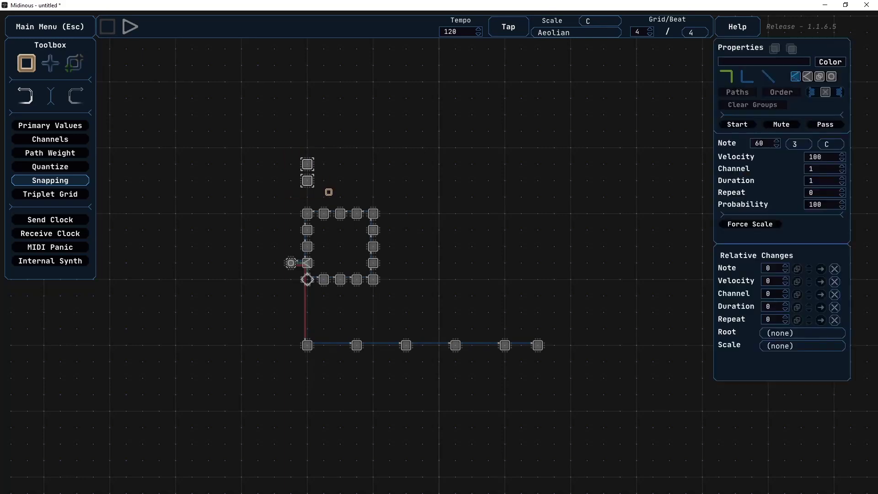
click(831, 77)
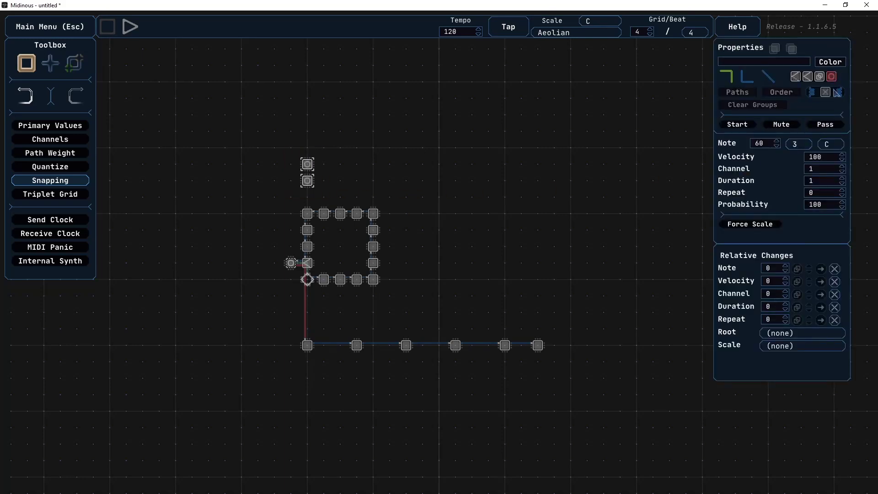
Link each of the two new nodes above the square to the muted node outside the square
click(74, 63)
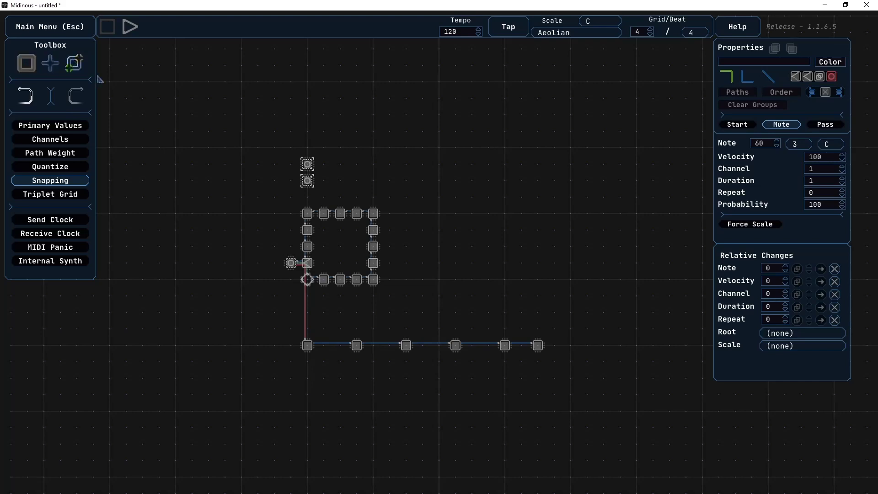
drag(307, 165, 291, 263)
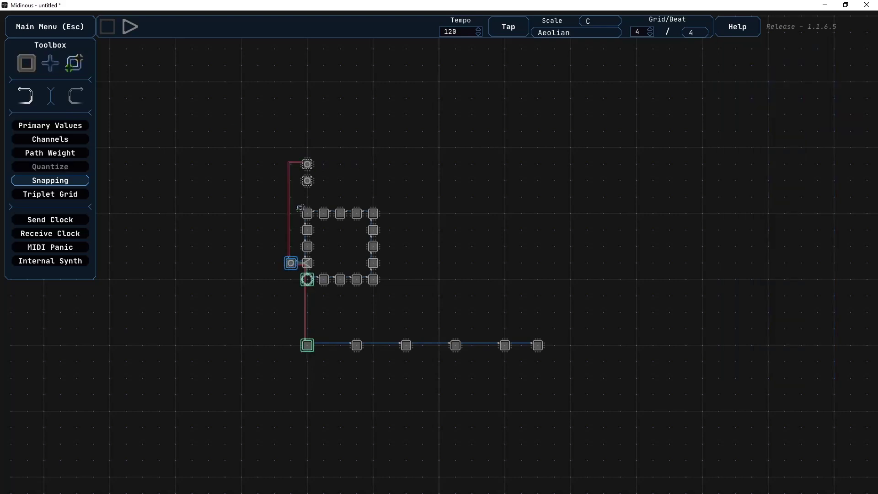
drag(308, 181, 291, 263)
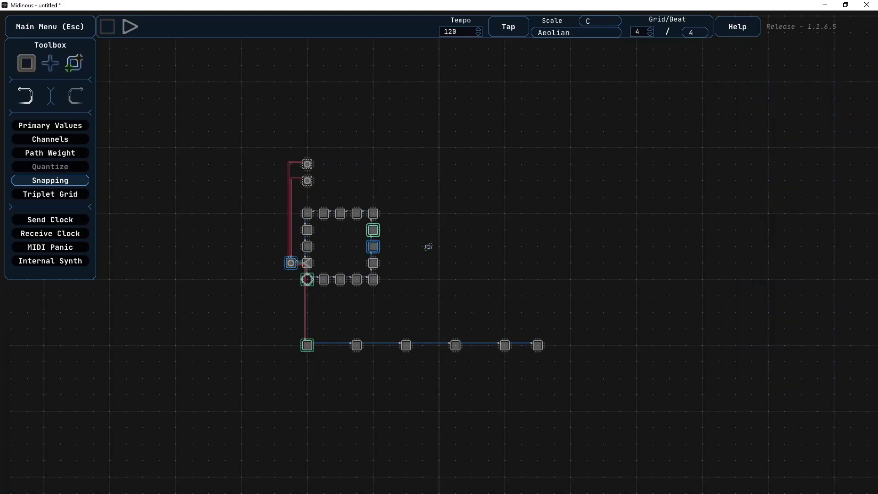
key(q)
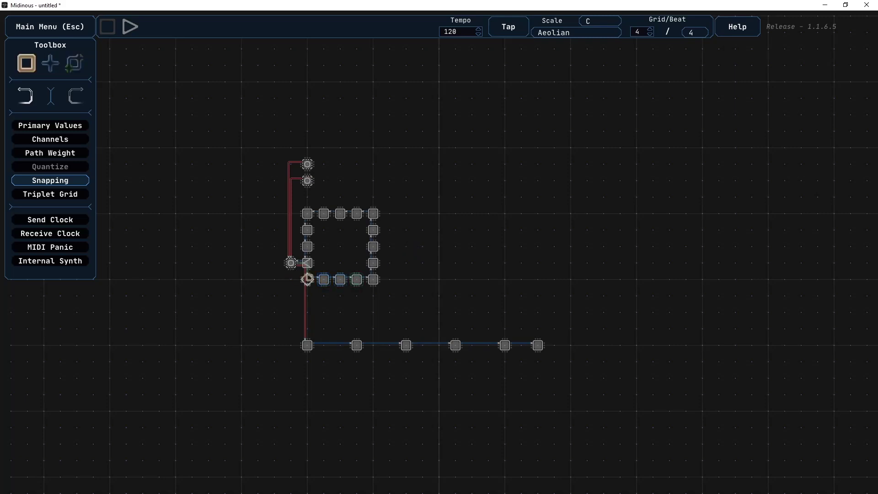
Inspect the properties of the square's lower-left and upper-left corner nodes and of the muted node outside the square
click(307, 279)
click(428, 231)
click(311, 215)
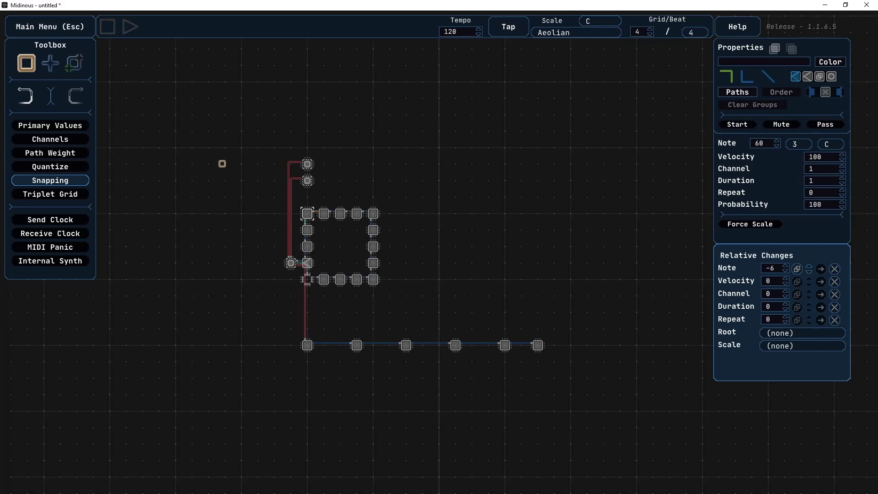
click(288, 291)
click(291, 251)
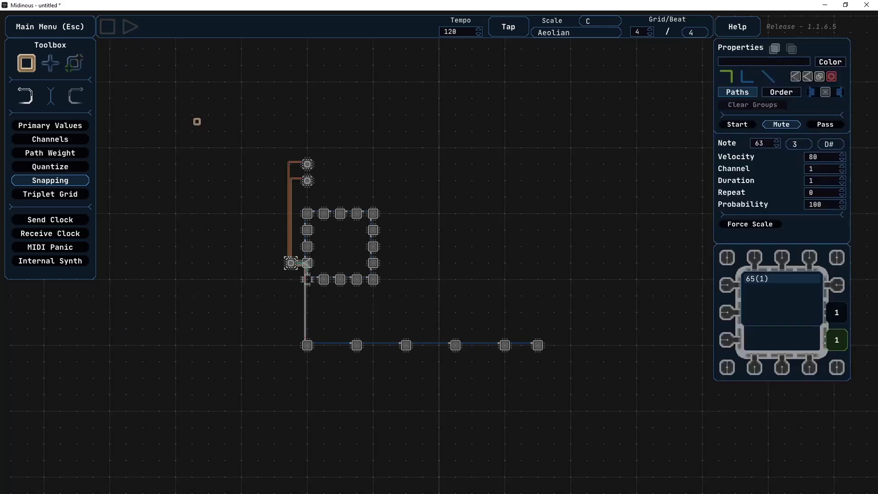
click(358, 314)
Set the two muted nodes above the square as start nodes
drag(308, 150, 312, 199)
click(737, 125)
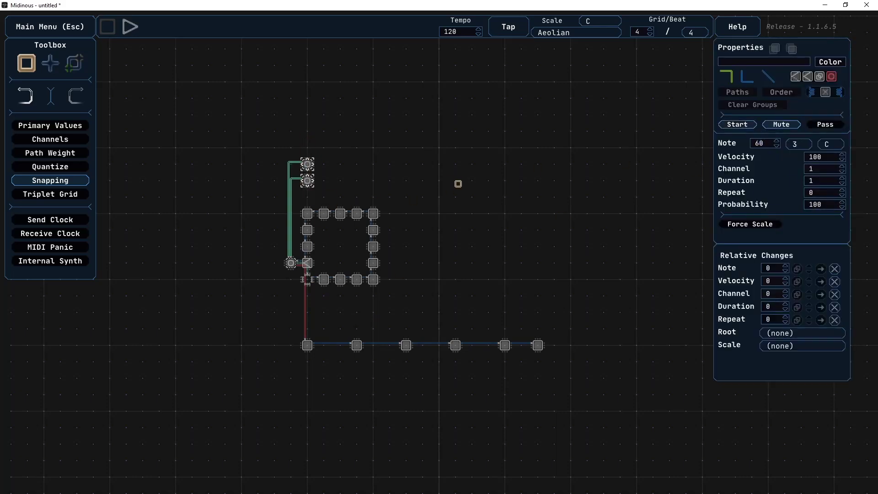
click(355, 170)
drag(303, 153, 325, 197)
click(210, 44)
Play the sequence, select the muted node outside the square to check its properties during playback, and stop playback
click(130, 27)
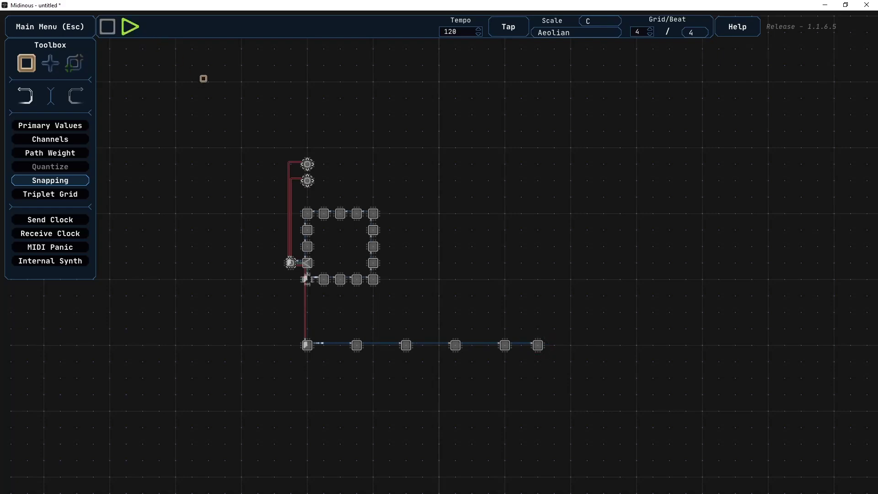
click(291, 263)
mouse_move(291, 263)
mouse_down()
mouse_move(290, 274)
mouse_move(290, 261)
mouse_up()
click(276, 258)
drag(273, 232, 304, 277)
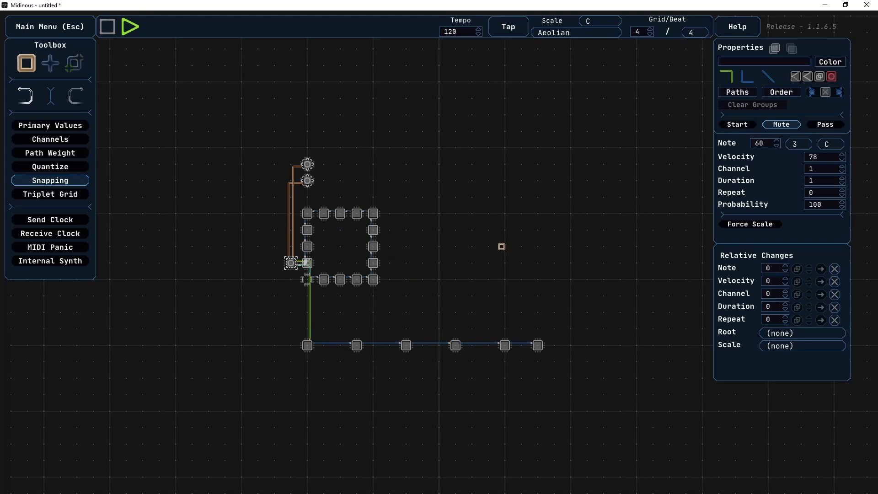
click(110, 32)
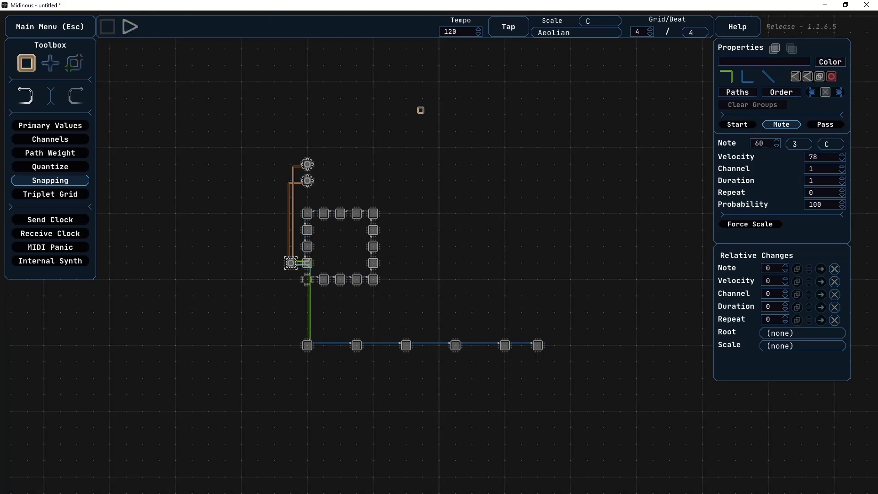